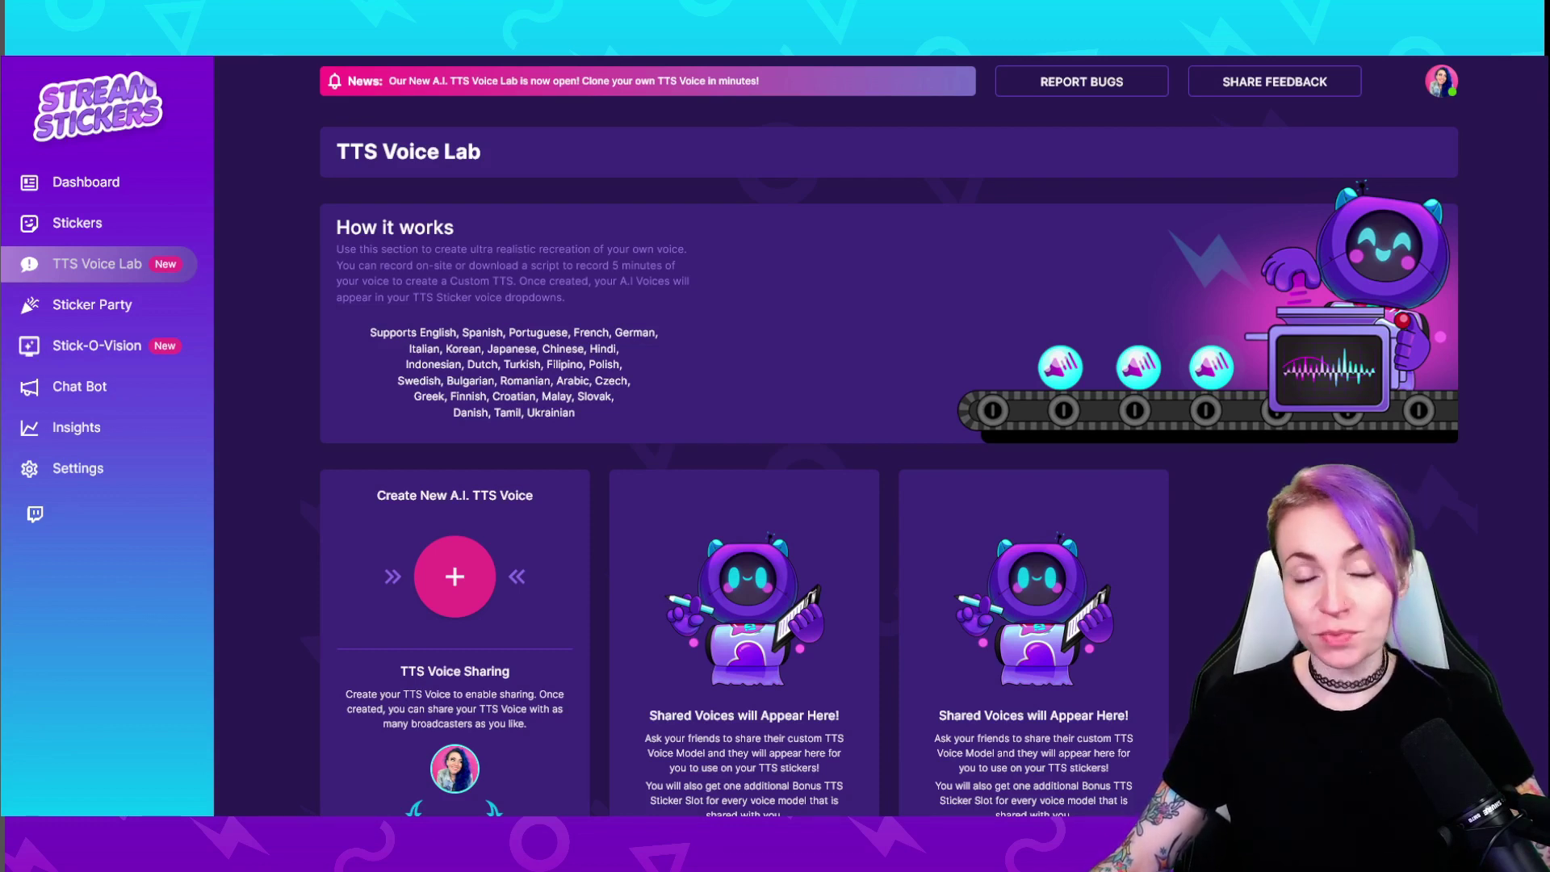
Start a new A.I. TTS voice and record all 15 script lines as its voice sample
{"action": "scroll", "coordinate": [888, 435], "scroll_direction": "down", "scroll_amount": 3}
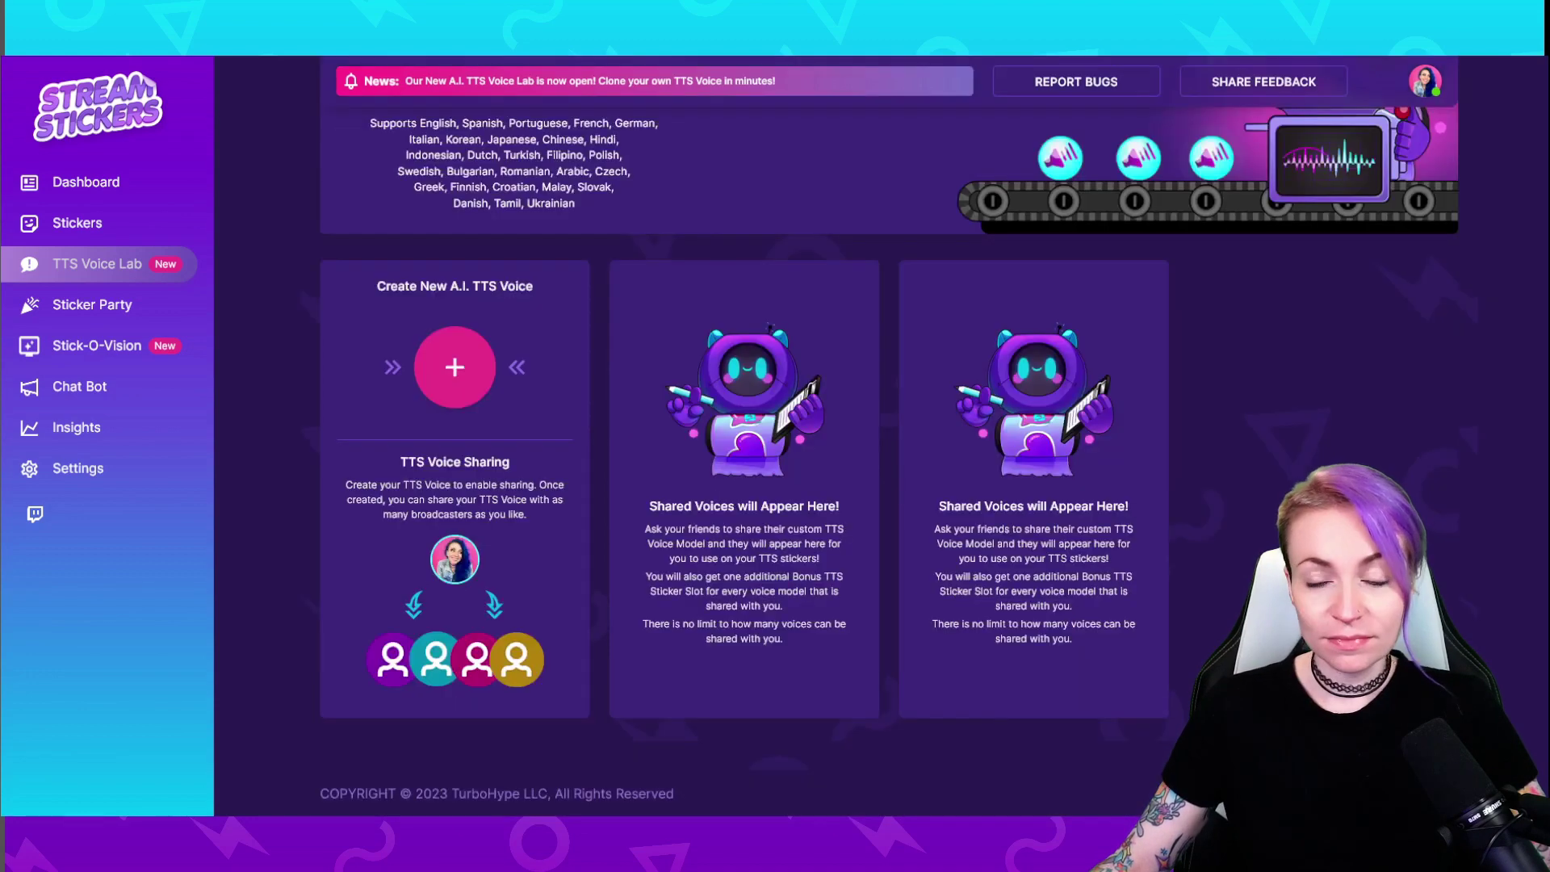
{"action": "left_click", "coordinate": [455, 367]}
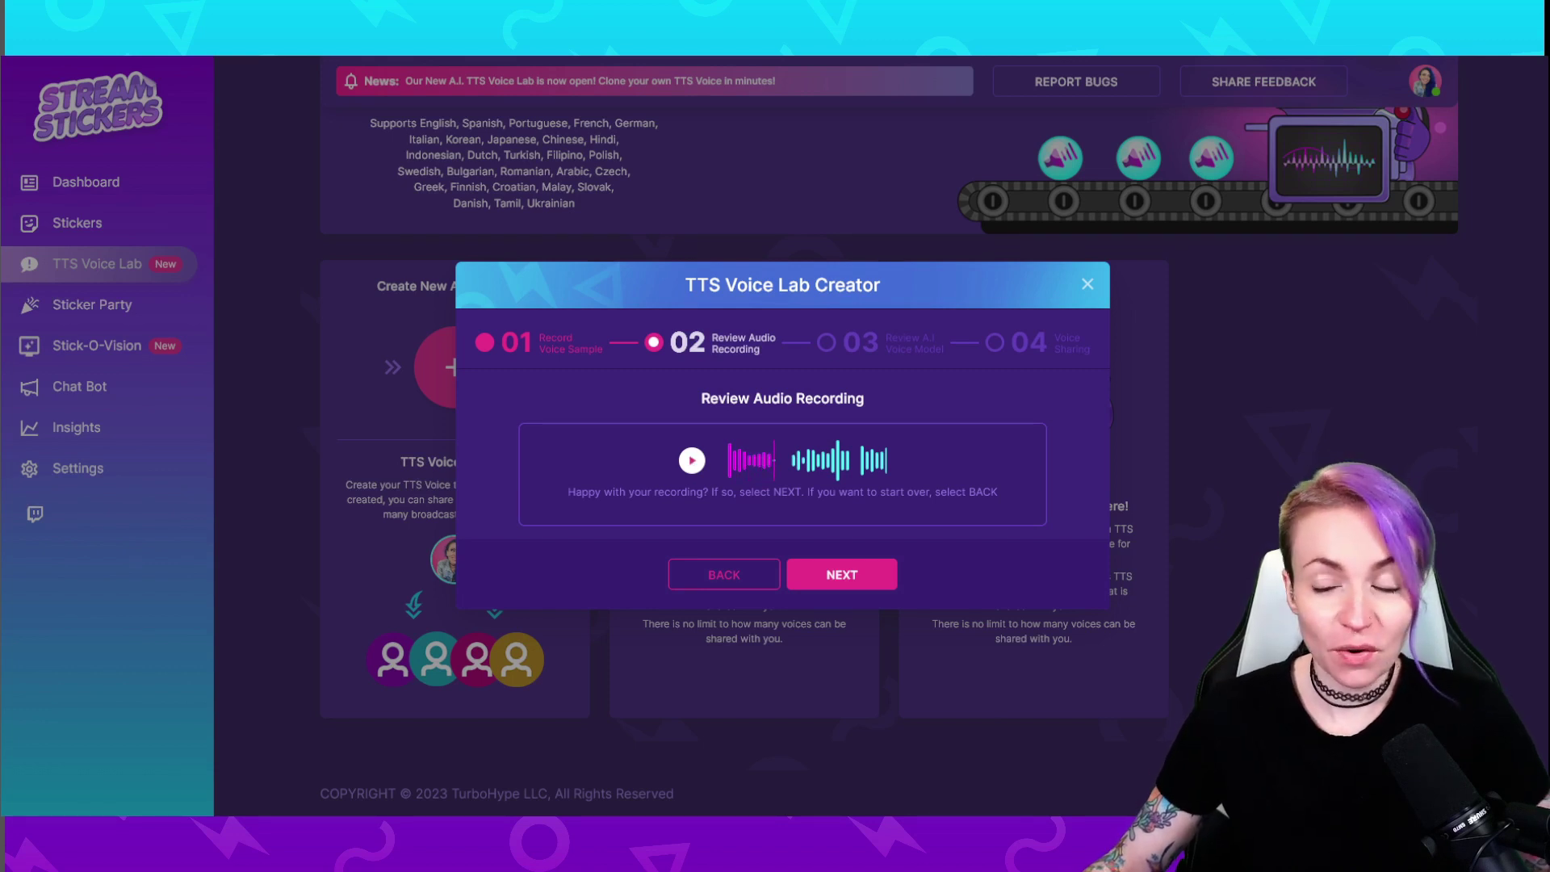
Accept the recording, play the generated voice preview, and set Style Exaggeration to about 40%
{"action": "key", "text": "Return"}
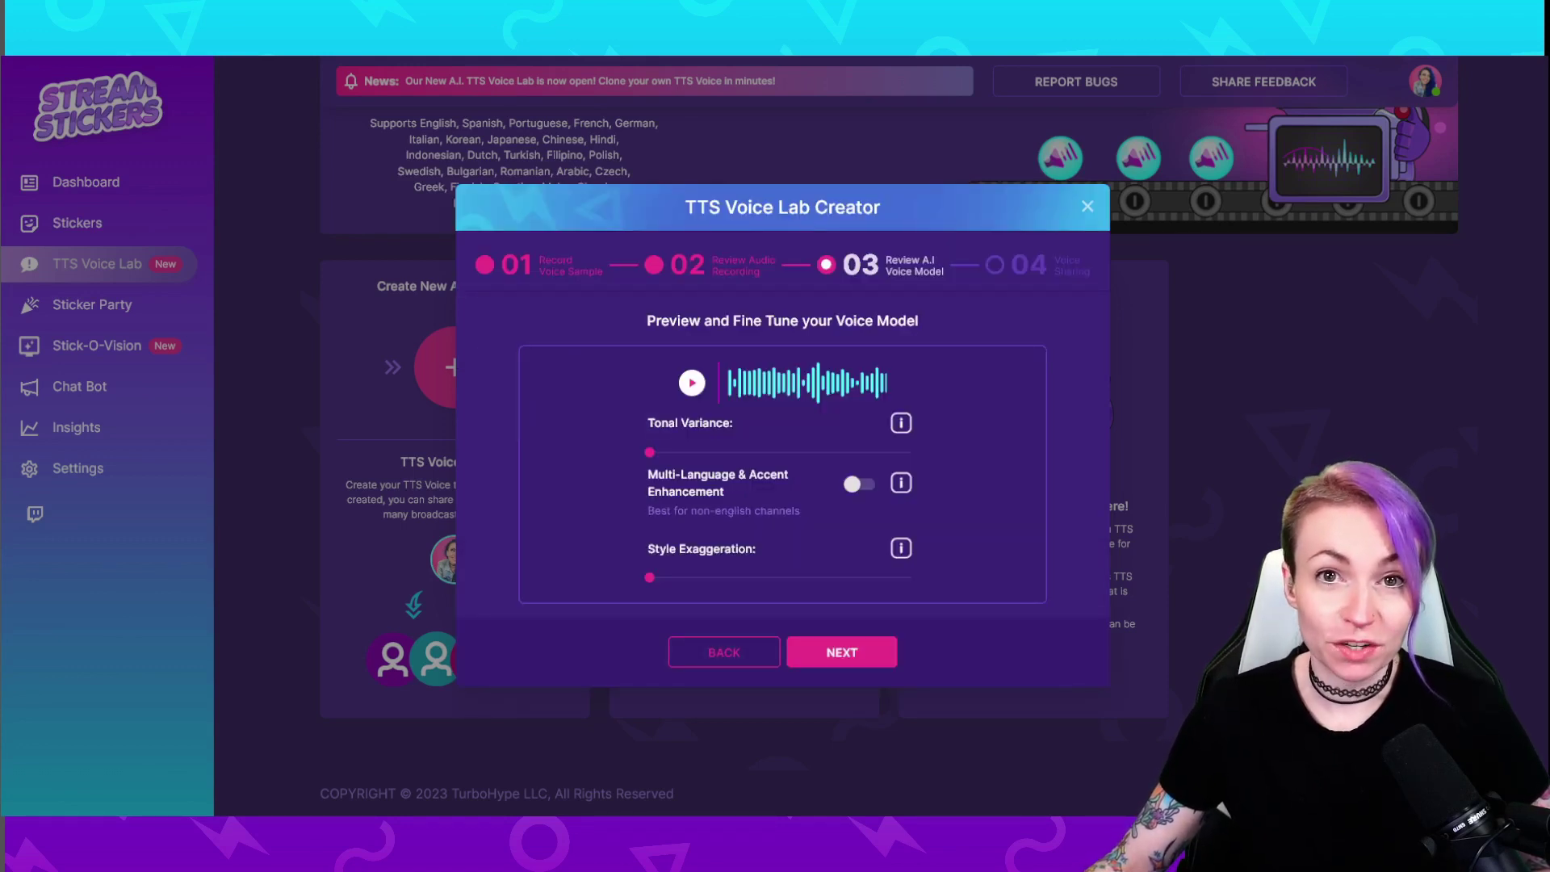
{"action": "left_click_drag", "start_coordinate": [714, 329], "coordinate": [736, 339]}
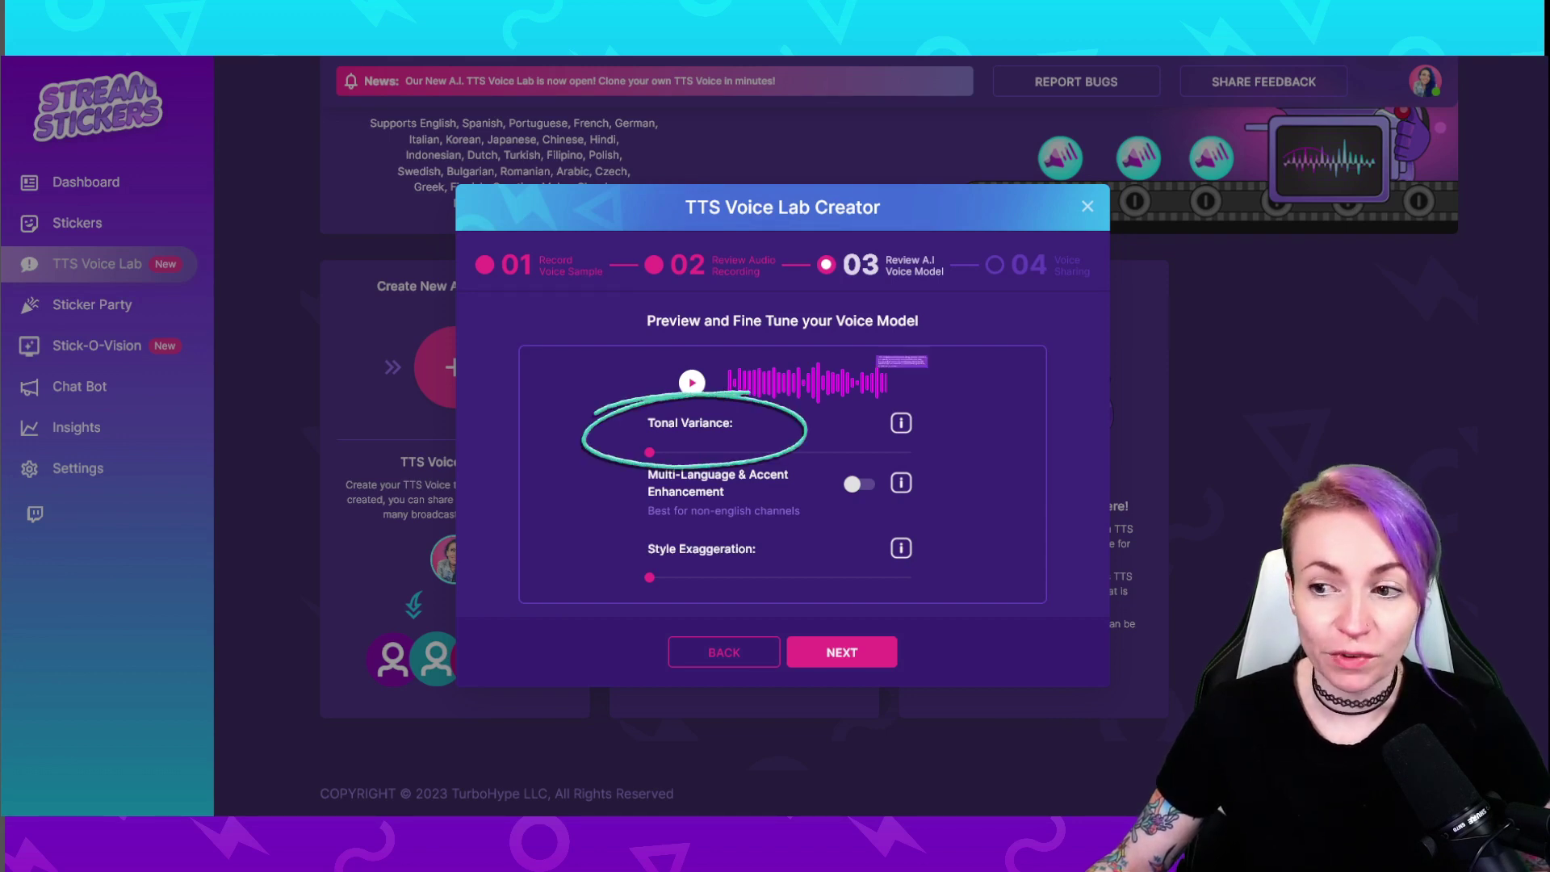
{"action": "mouse_move", "coordinate": [901, 423]}
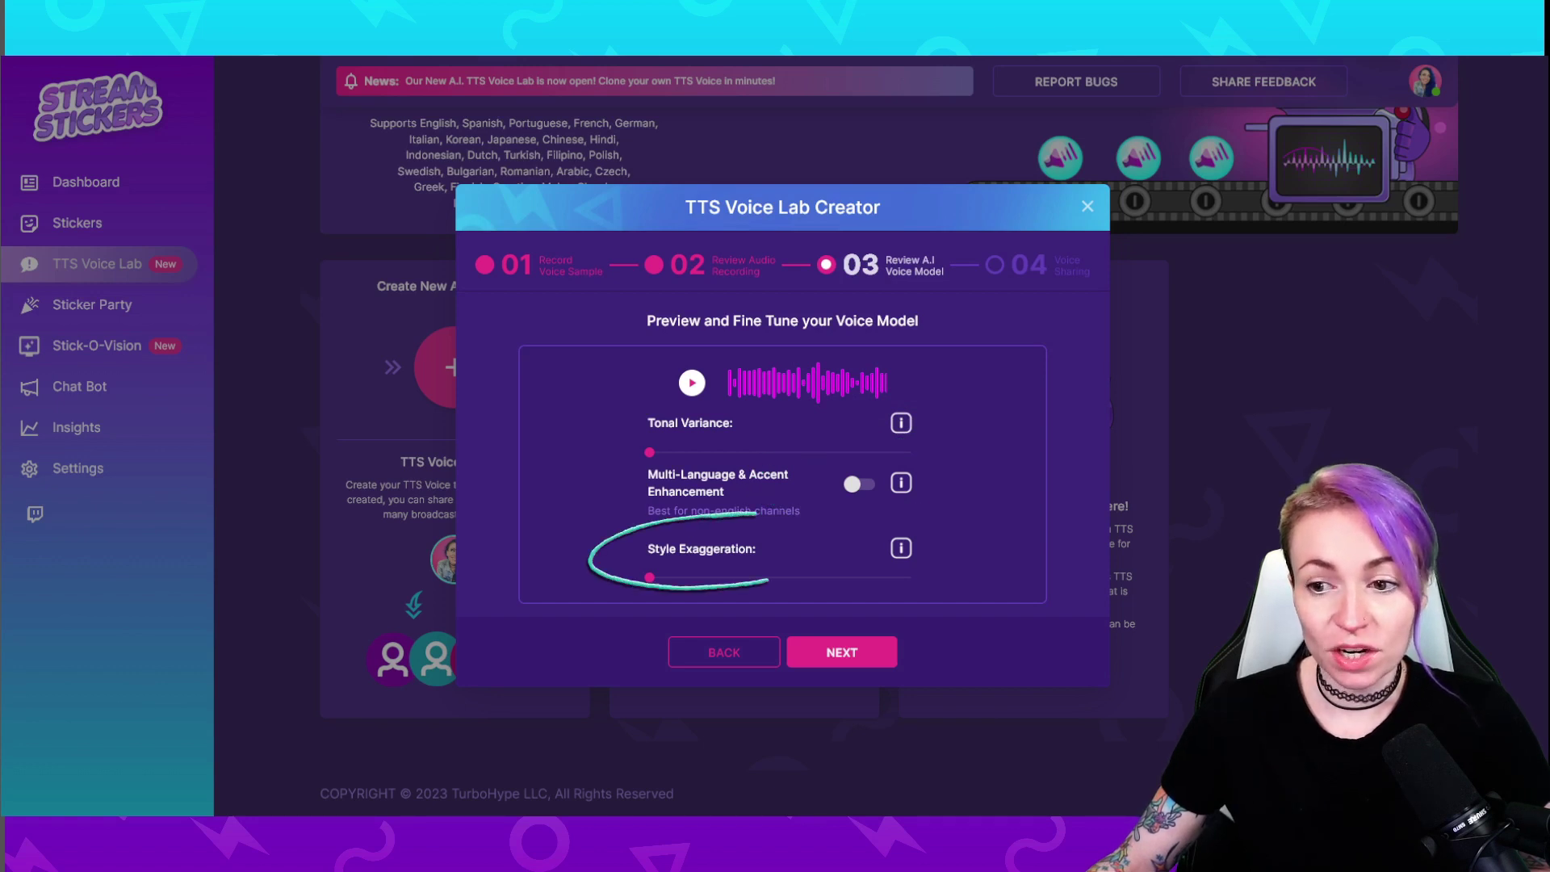
{"action": "mouse_move", "coordinate": [901, 549]}
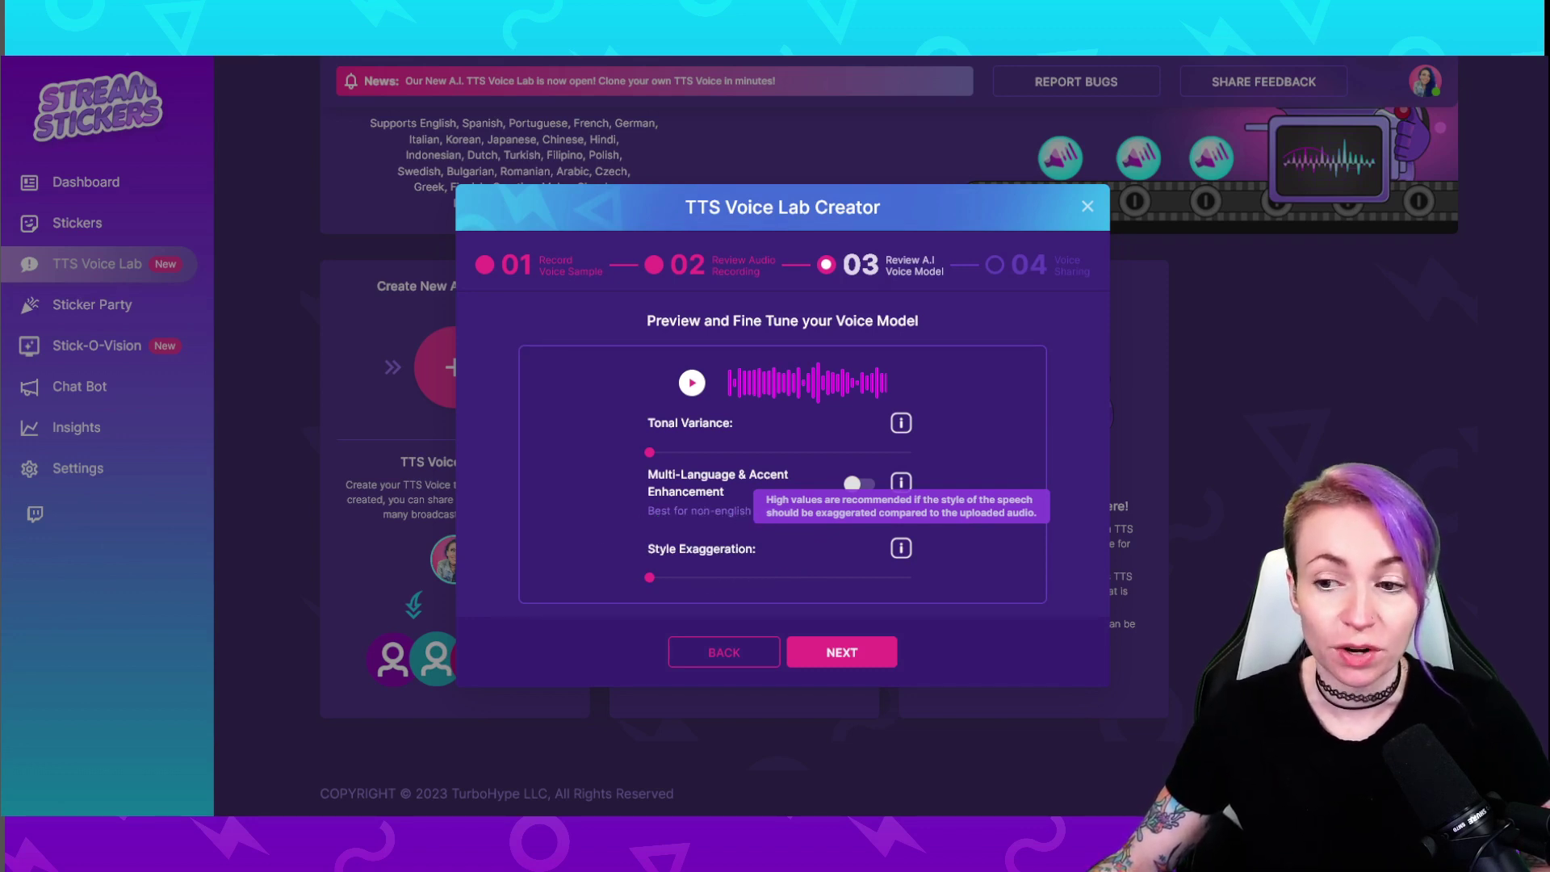
{"action": "left_click", "coordinate": [692, 383]}
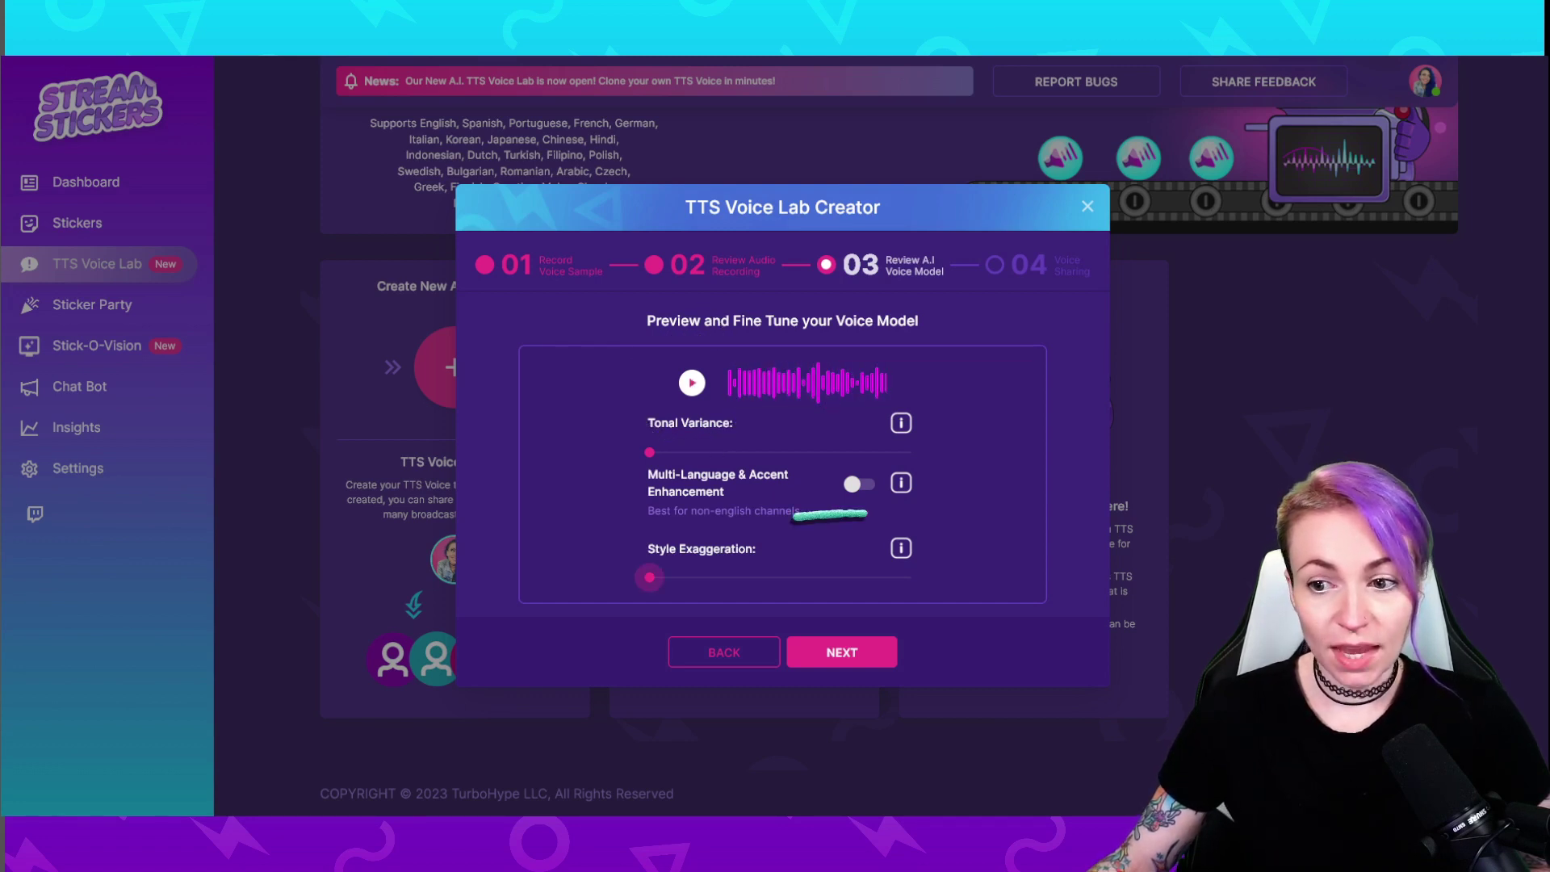
{"action": "left_click_drag", "start_coordinate": [649, 577], "coordinate": [909, 578]}
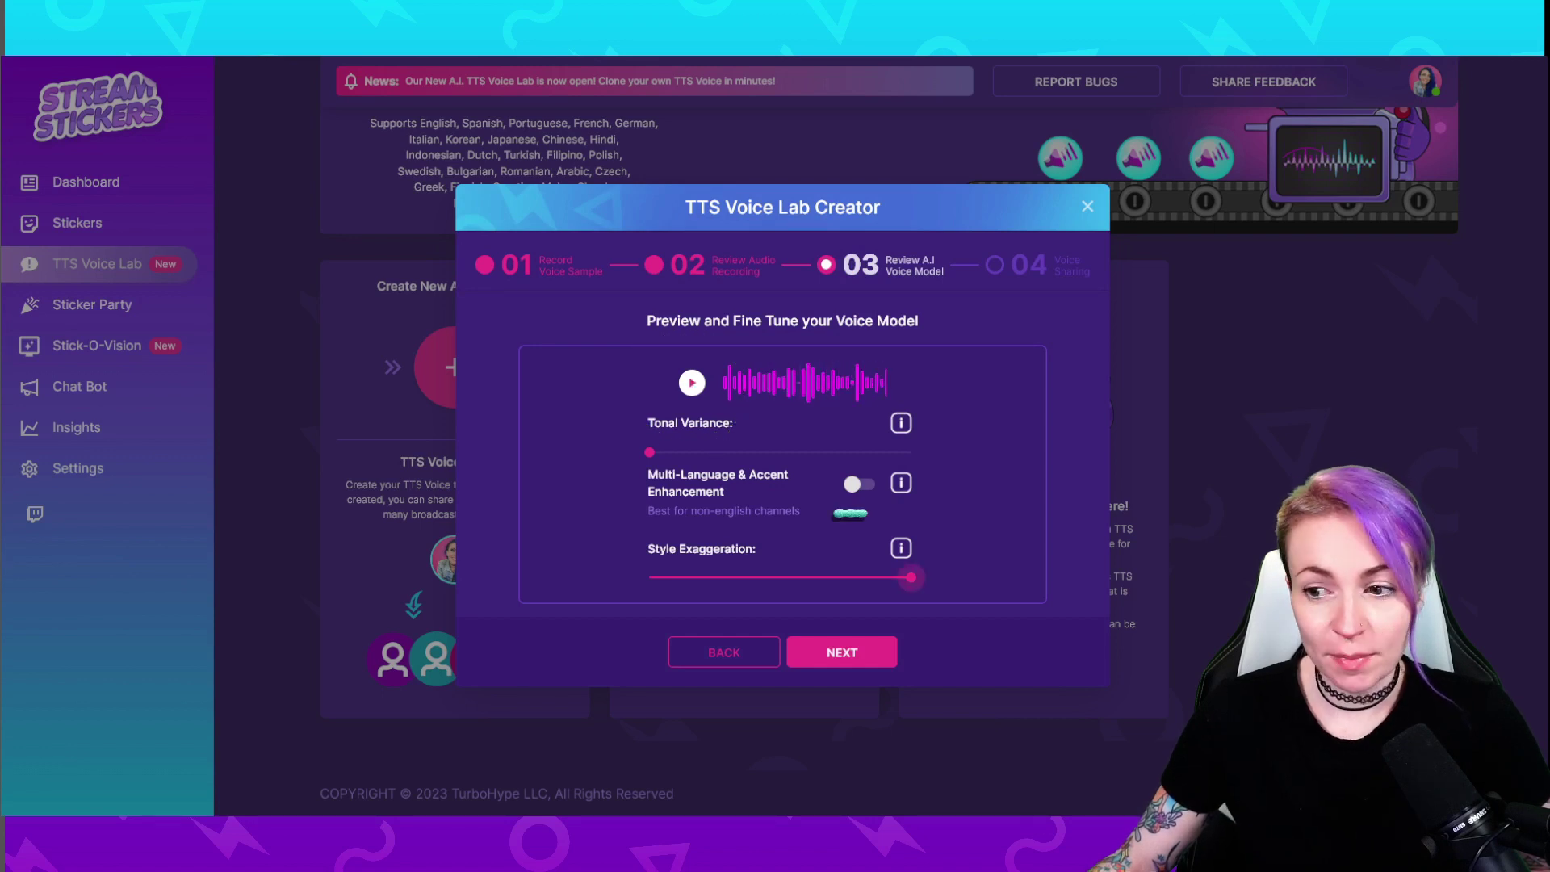
{"action": "left_click", "coordinate": [754, 578]}
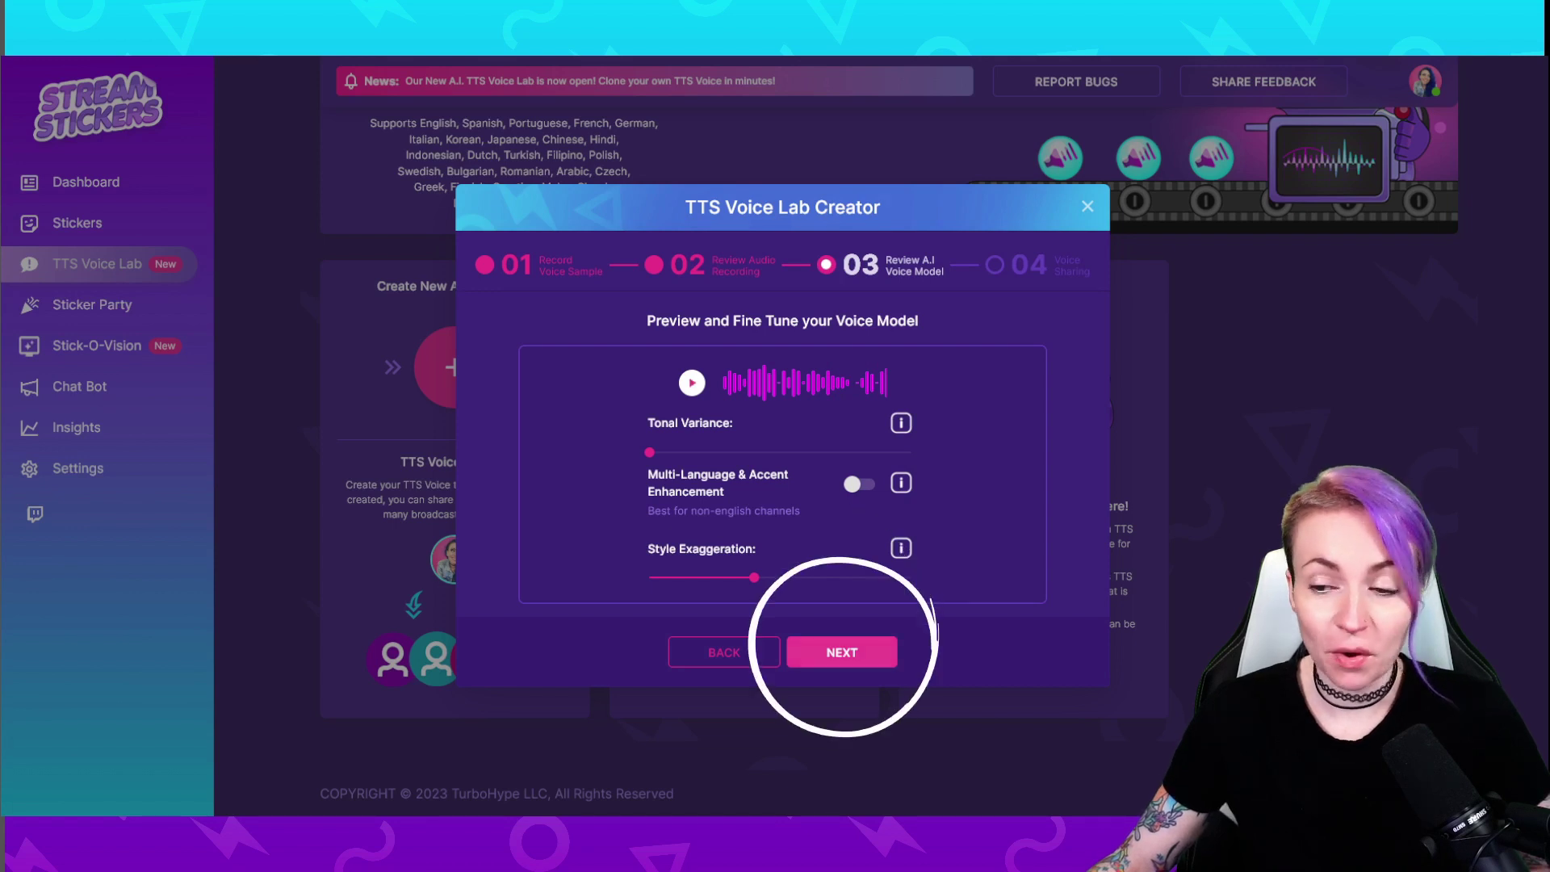
Move past the sharing step to the TTS Voice Model Created confirmation for RoseColoredChaos
{"action": "left_click", "coordinate": [841, 652]}
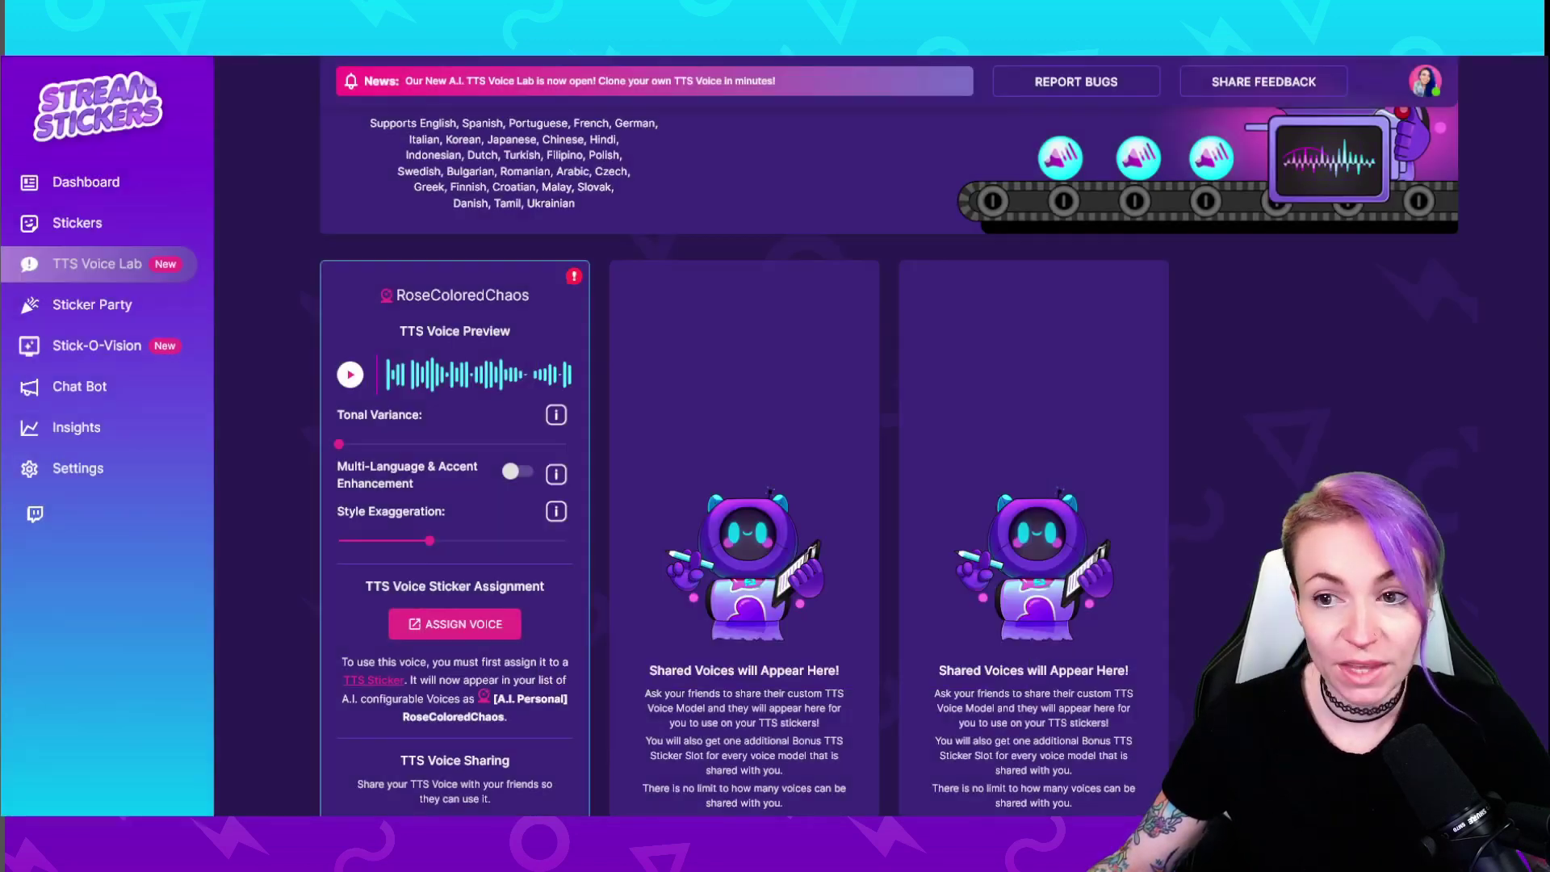
Play the RoseColoredChaos preview, then bring up the TTS stickers list with Dog, ALF and empty slot 3
{"action": "scroll", "coordinate": [888, 452], "scroll_direction": "down", "scroll_amount": 3}
{"action": "scroll", "coordinate": [888, 452], "scroll_direction": "up", "scroll_amount": 2}
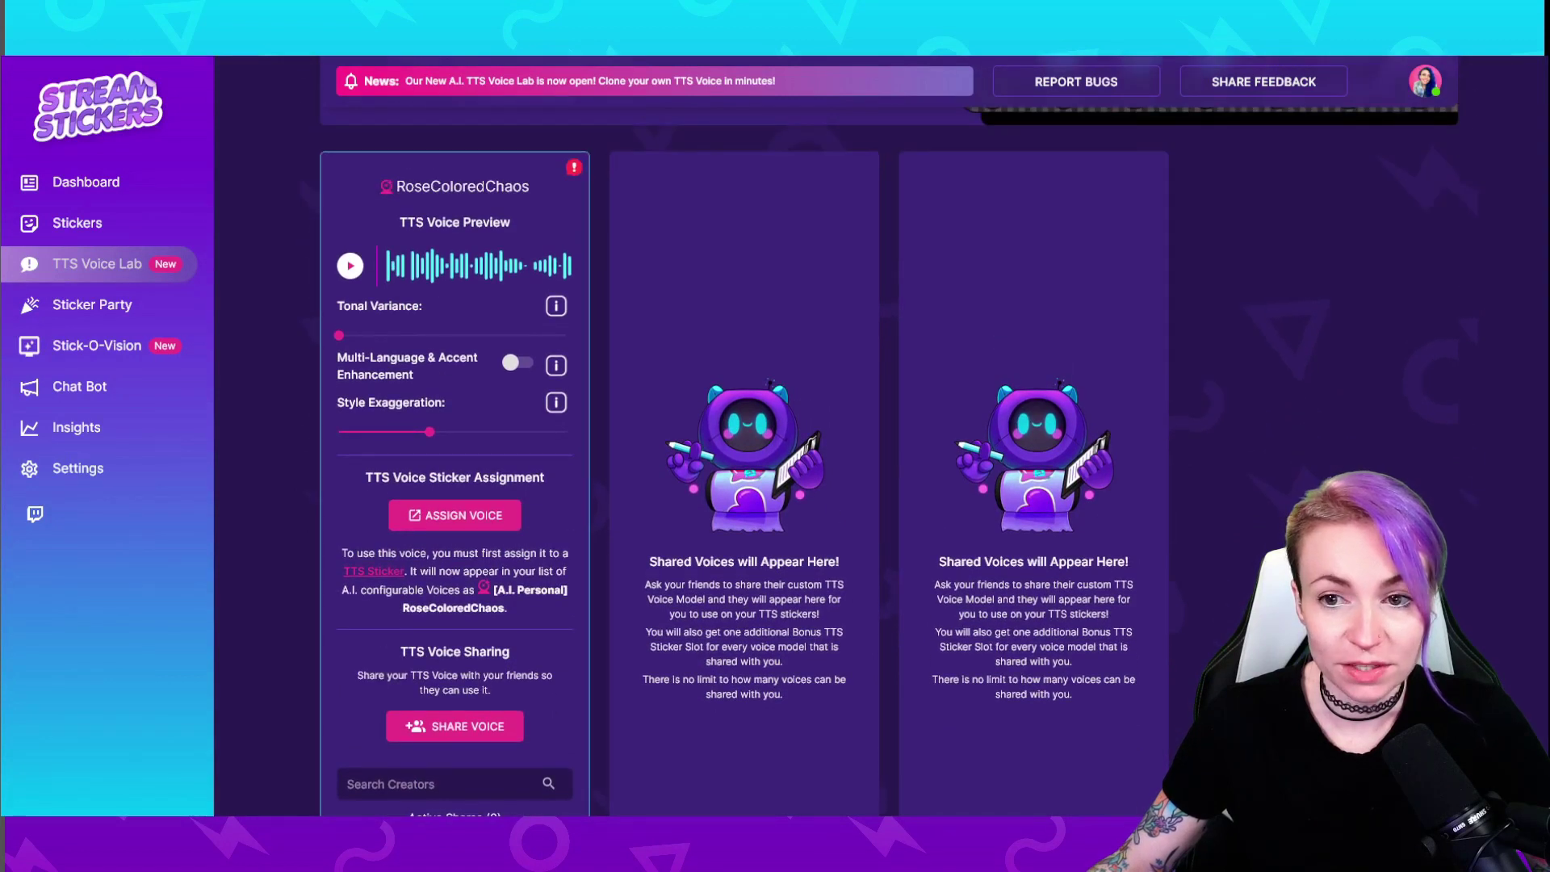
{"action": "left_click", "coordinate": [350, 266]}
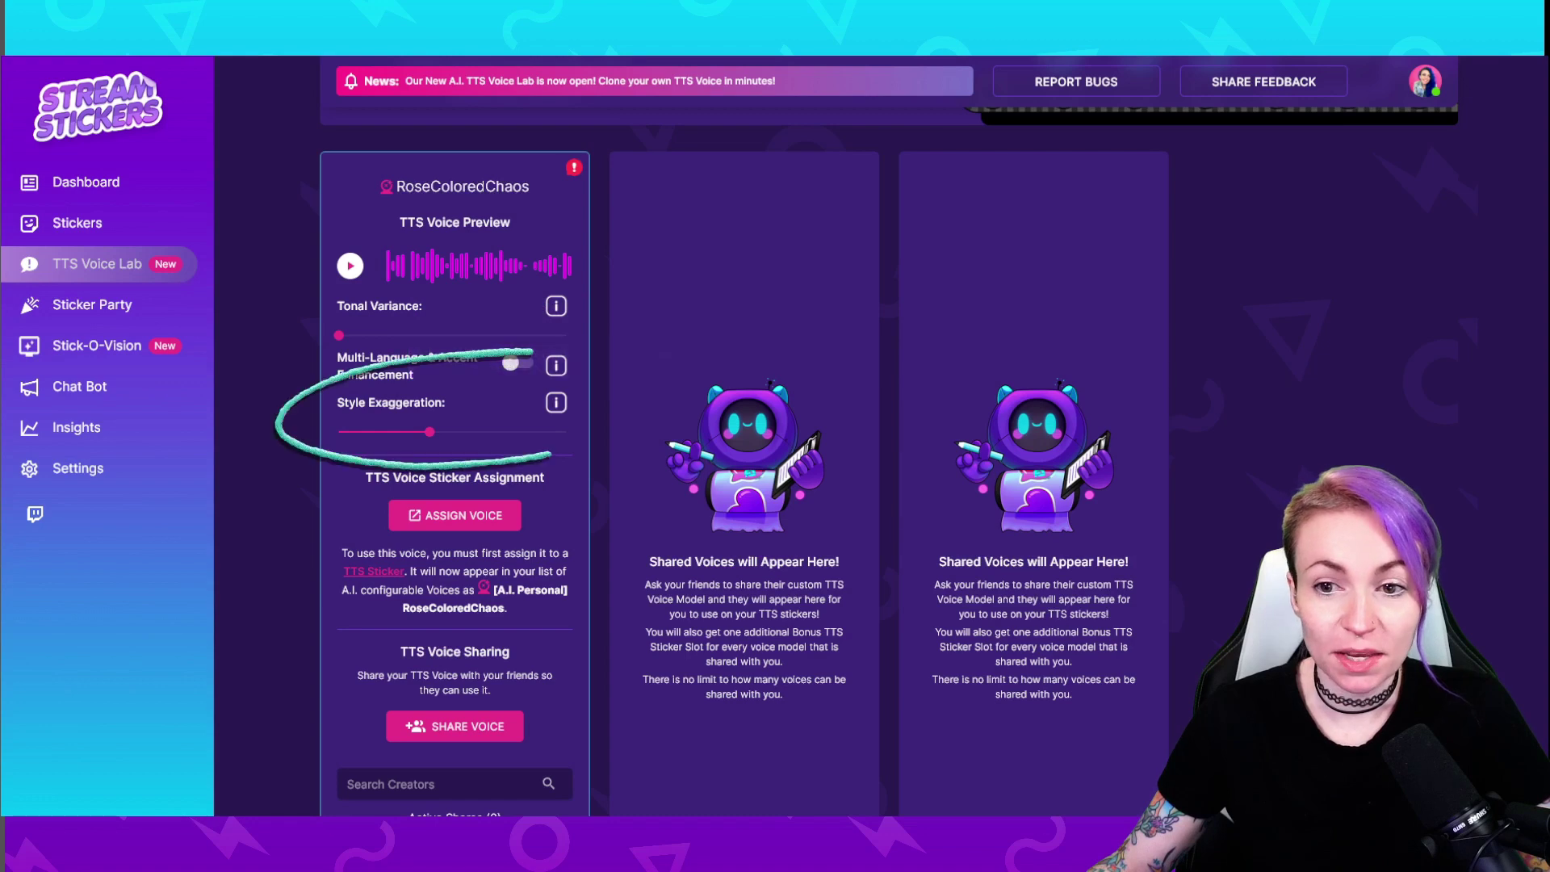
{"action": "scroll", "coordinate": [743, 452], "scroll_direction": "down", "scroll_amount": 1}
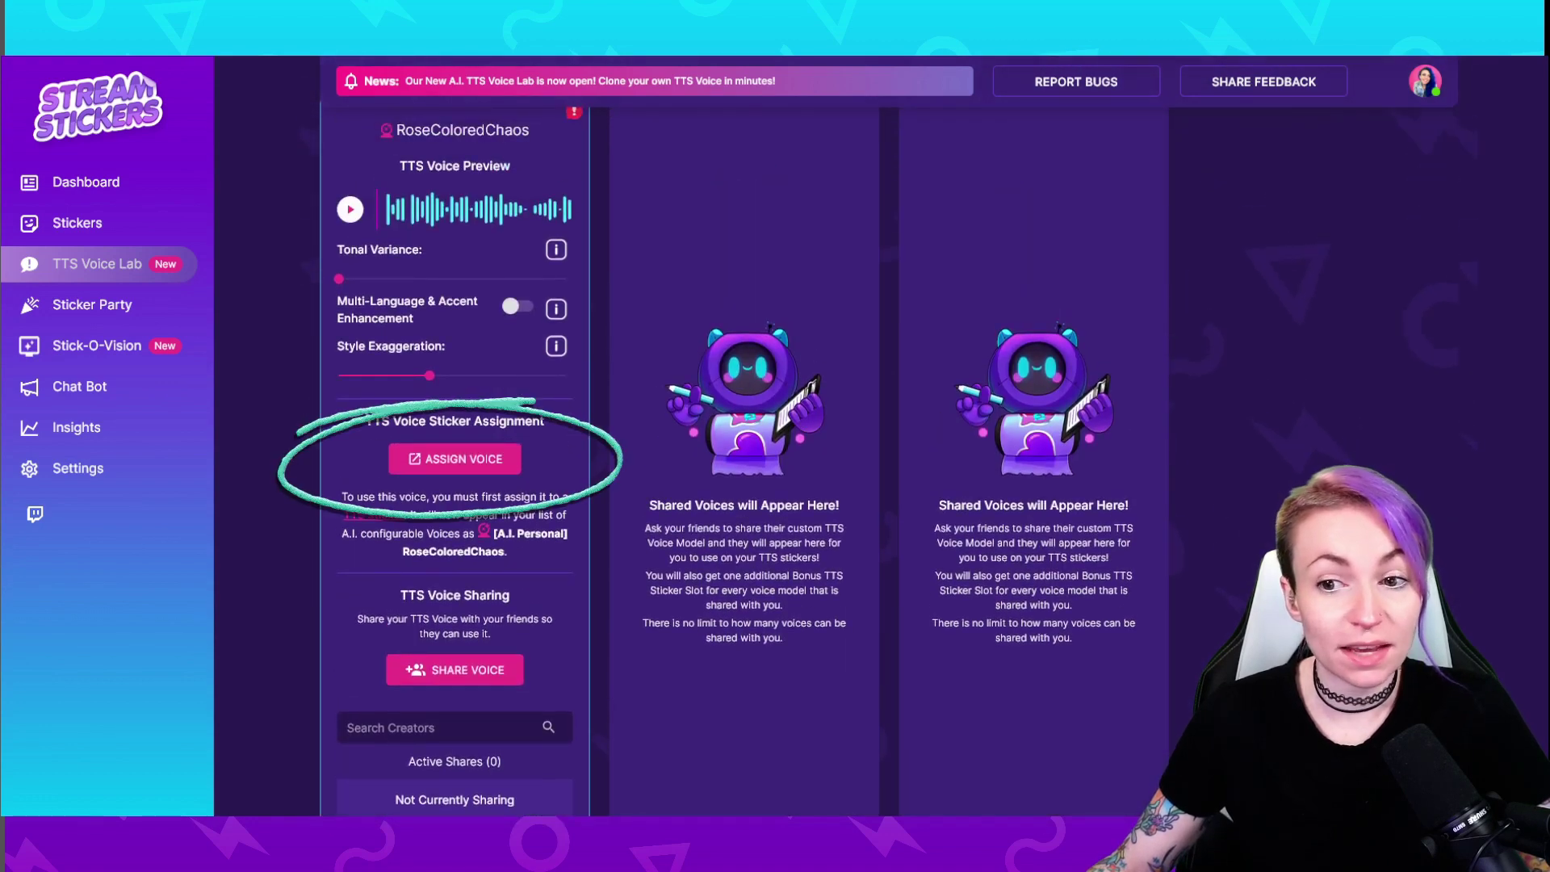
{"action": "scroll", "coordinate": [743, 452], "scroll_direction": "down", "scroll_amount": 3}
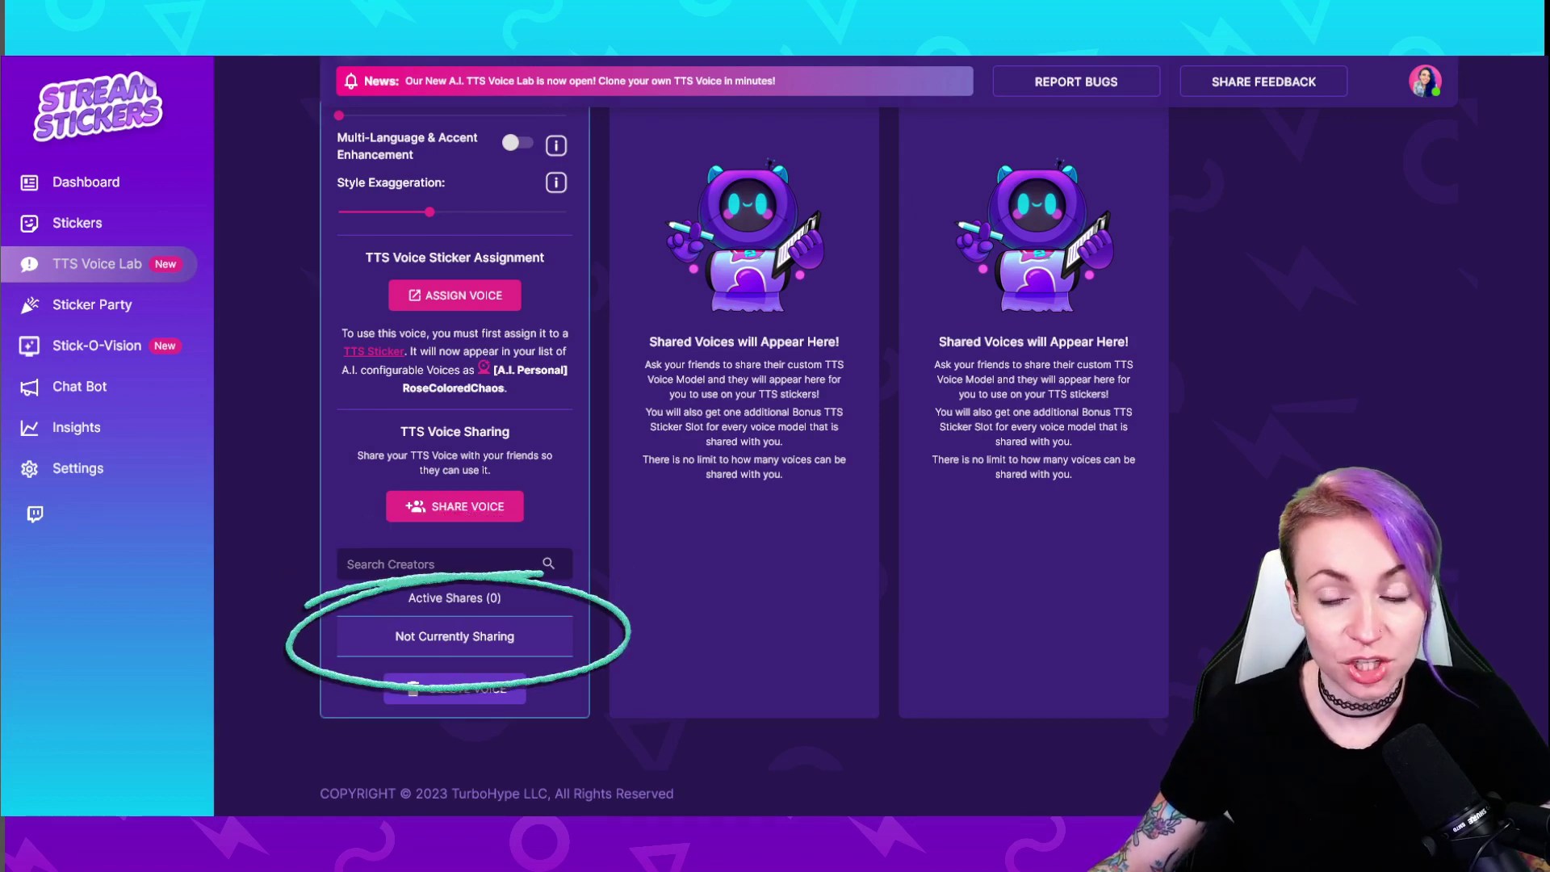
{"action": "scroll", "coordinate": [454, 484], "scroll_direction": "up", "scroll_amount": 1}
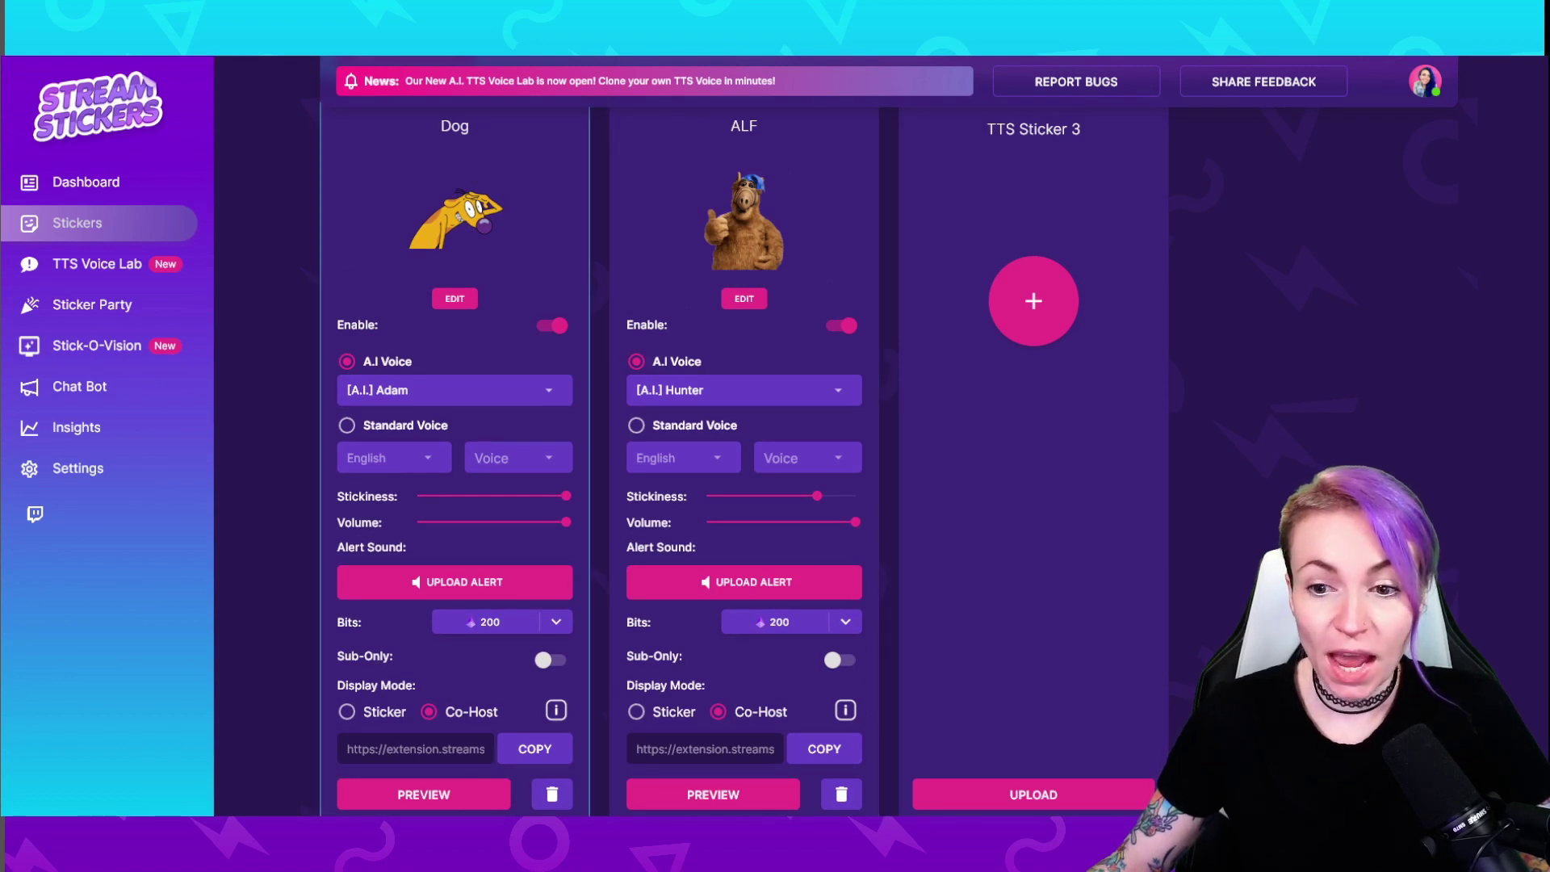
Switch the Dog sticker's A.I. voice from Adam to [A.I. Personal] RoseColoredChaos
{"action": "scroll", "coordinate": [864, 436], "scroll_direction": "down", "scroll_amount": 2}
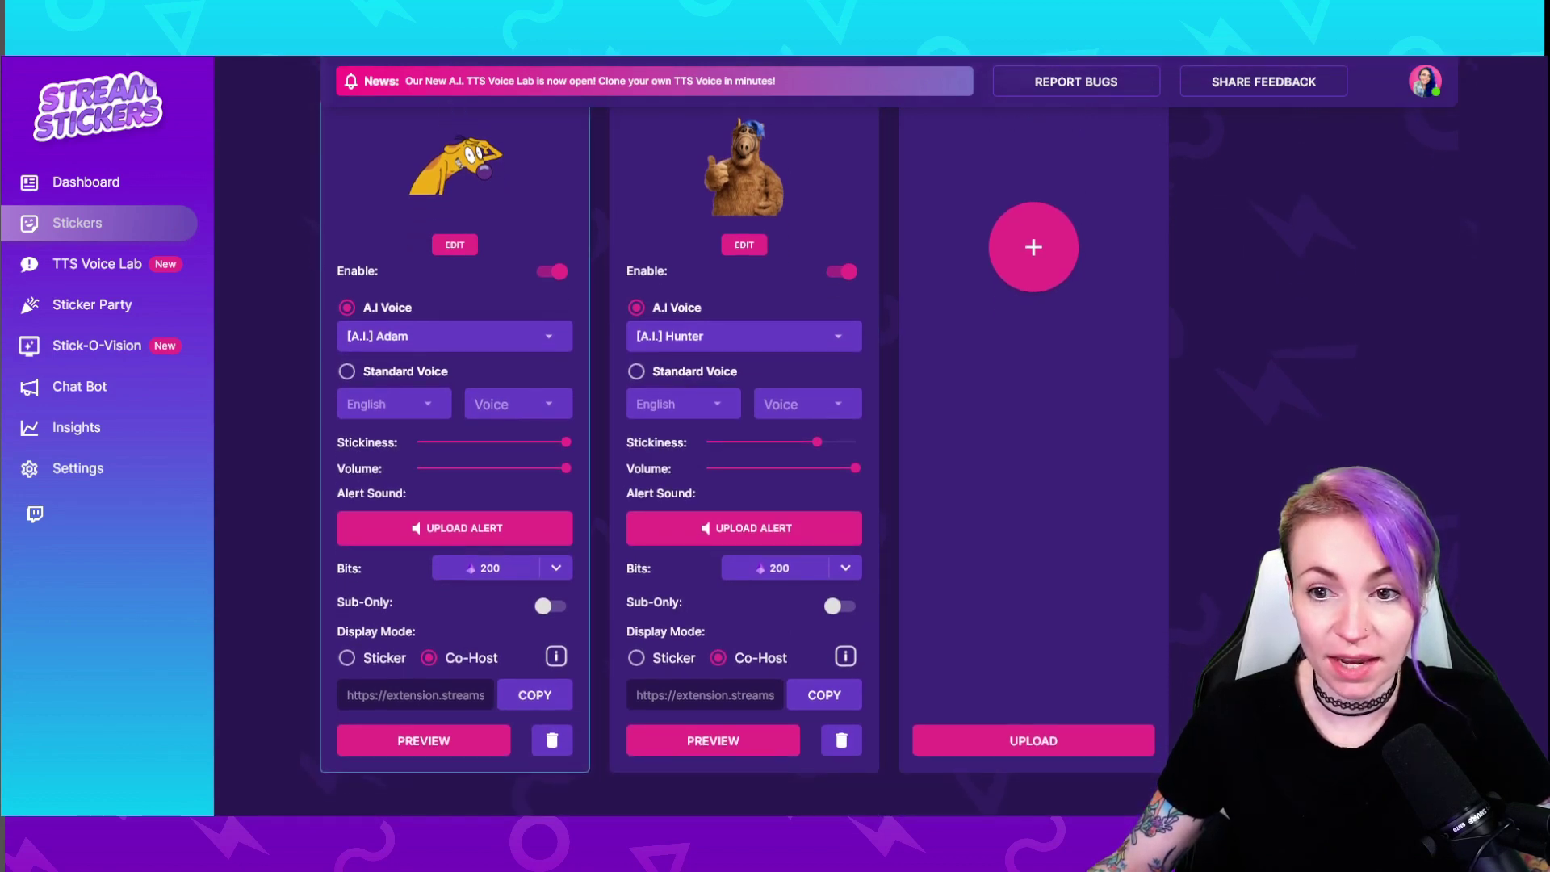
{"action": "scroll", "coordinate": [888, 436], "scroll_direction": "up", "scroll_amount": 3}
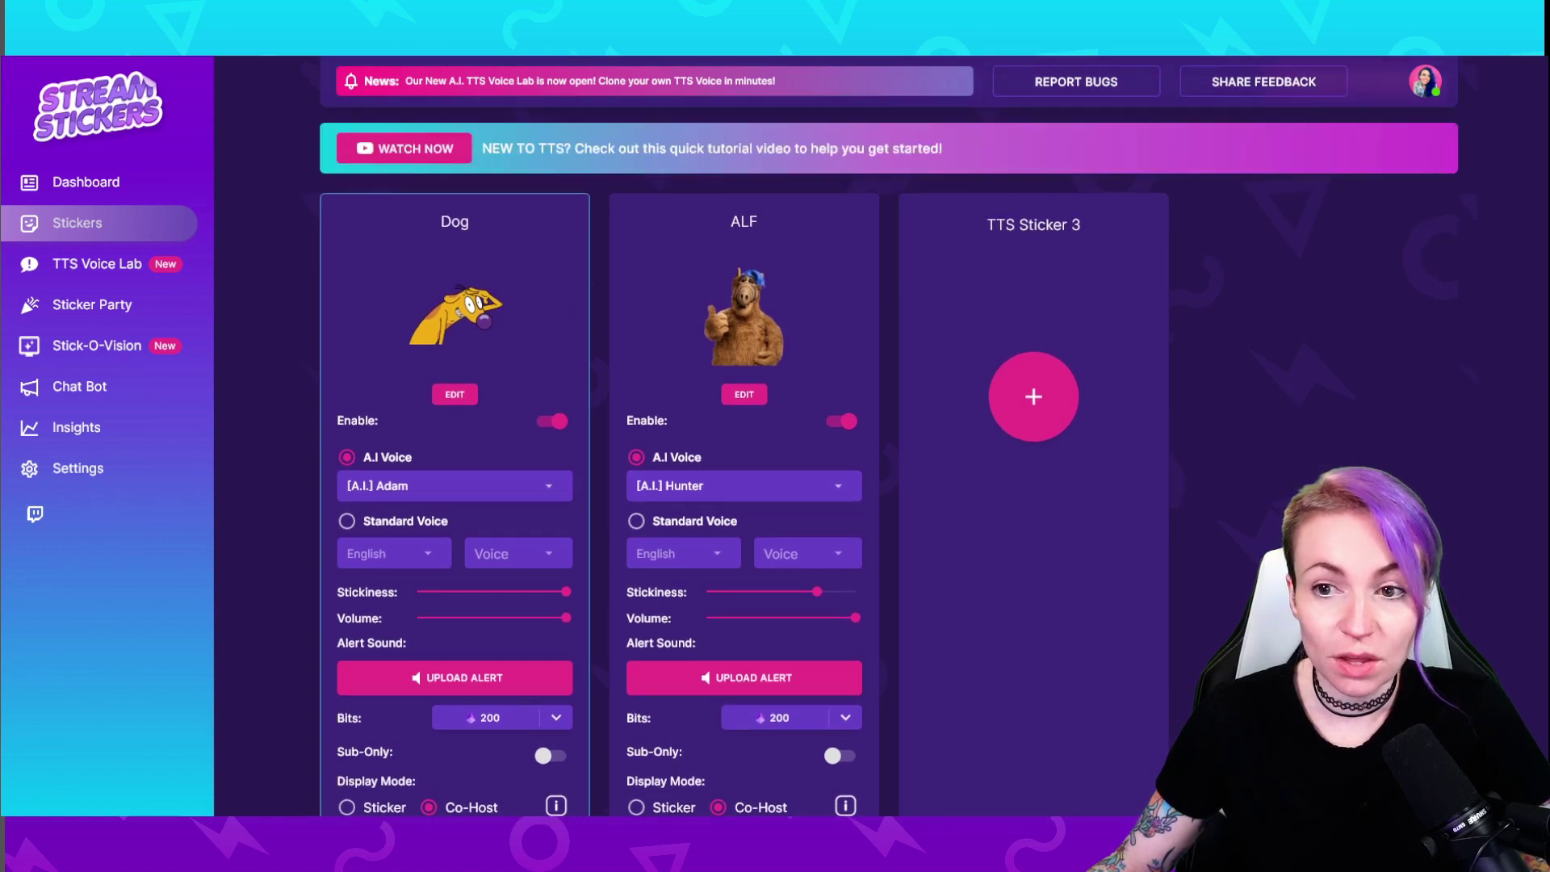
{"action": "scroll", "coordinate": [467, 160], "scroll_direction": "down", "scroll_amount": 2}
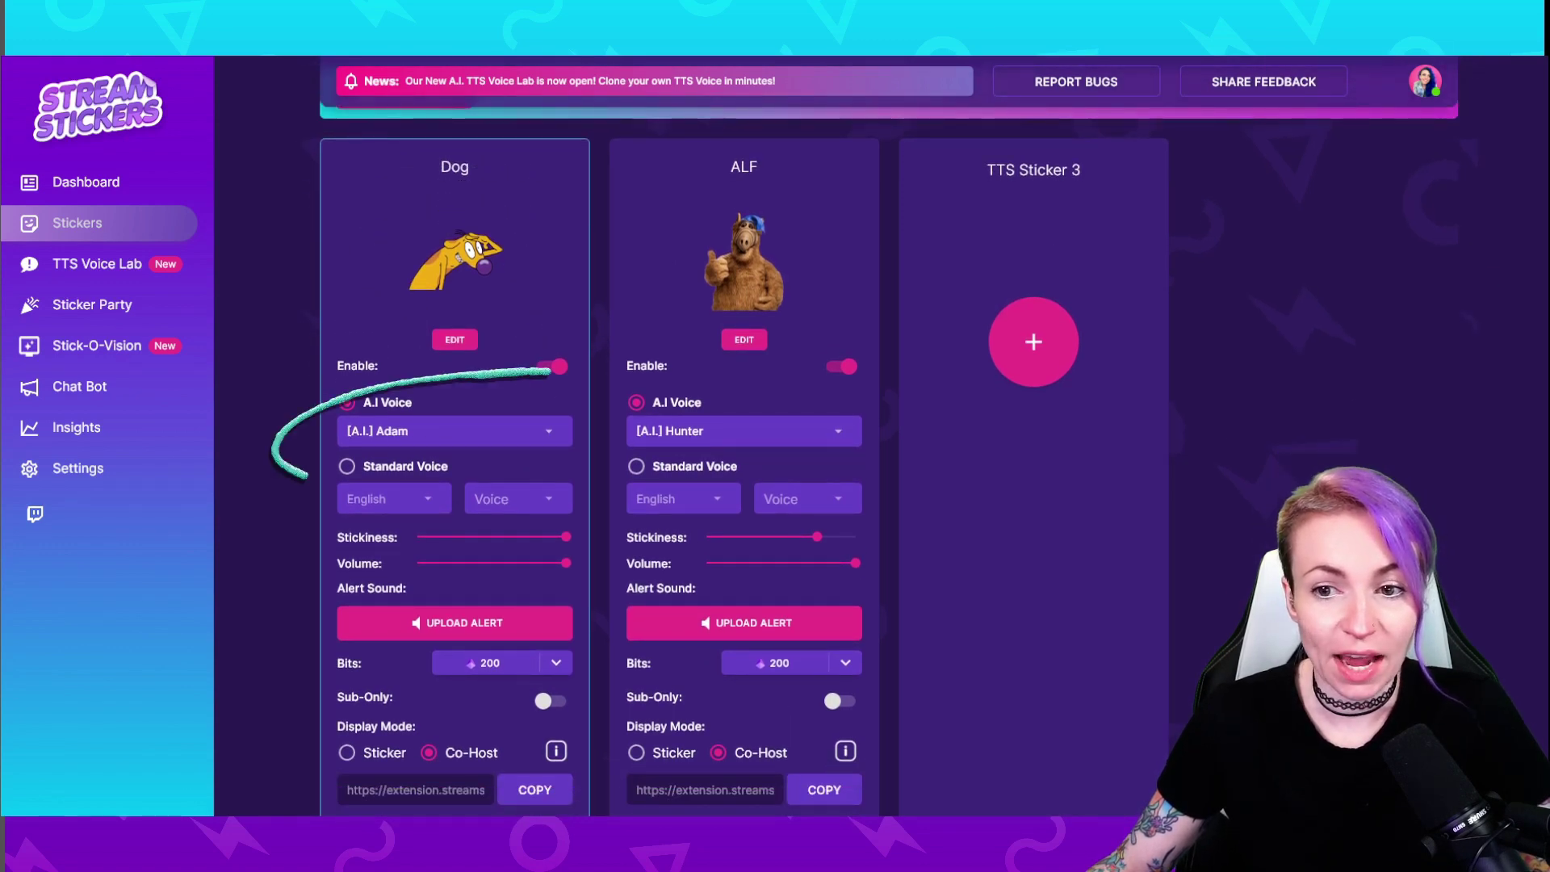
{"action": "left_click", "coordinate": [410, 430]}
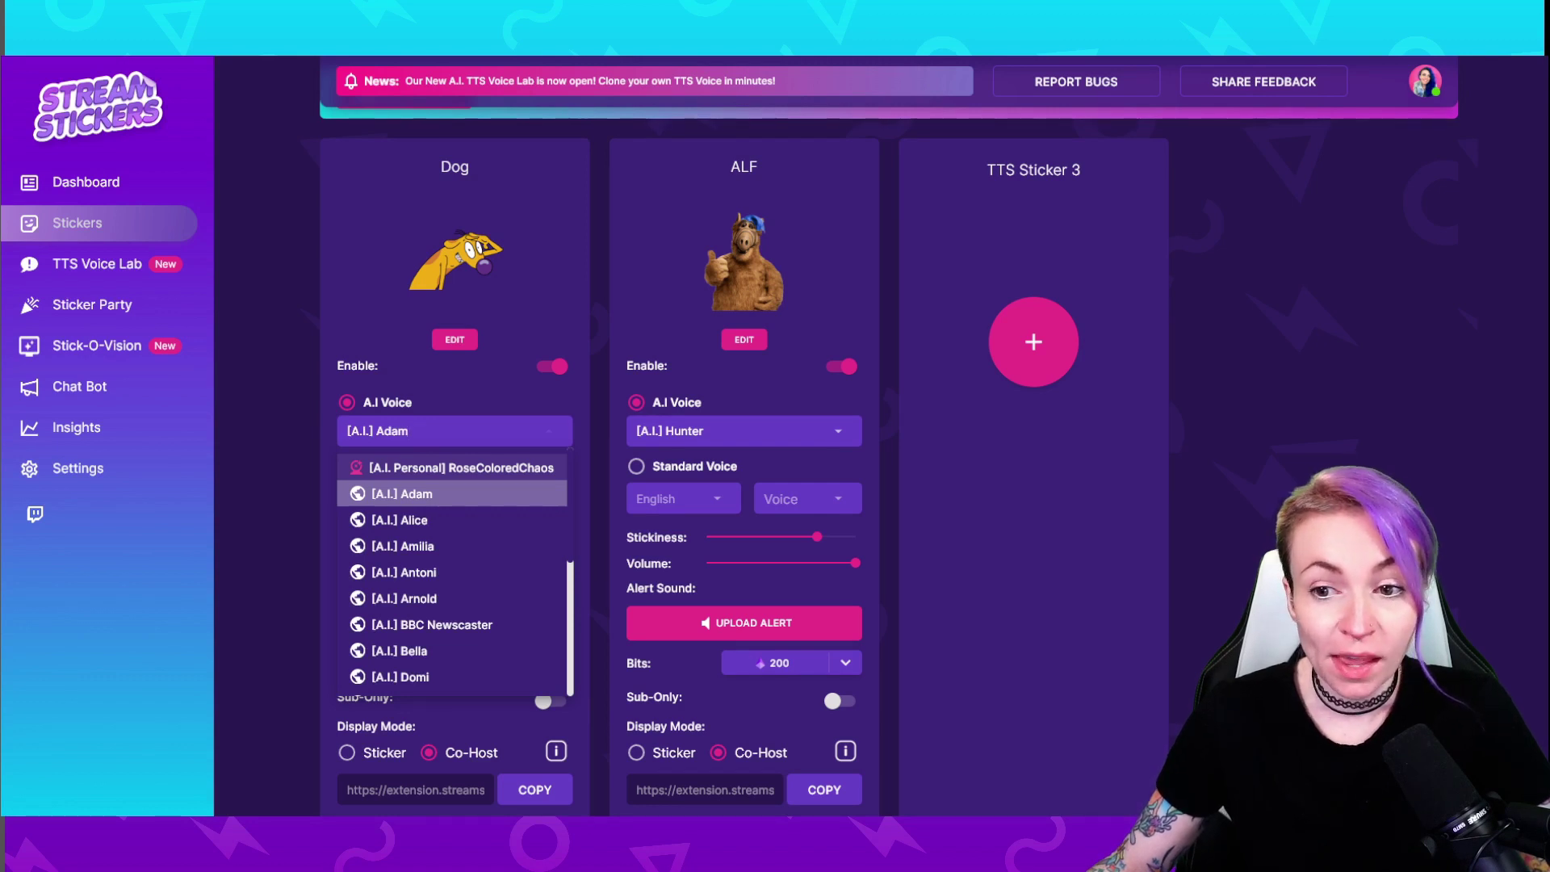
{"action": "left_click", "coordinate": [461, 467]}
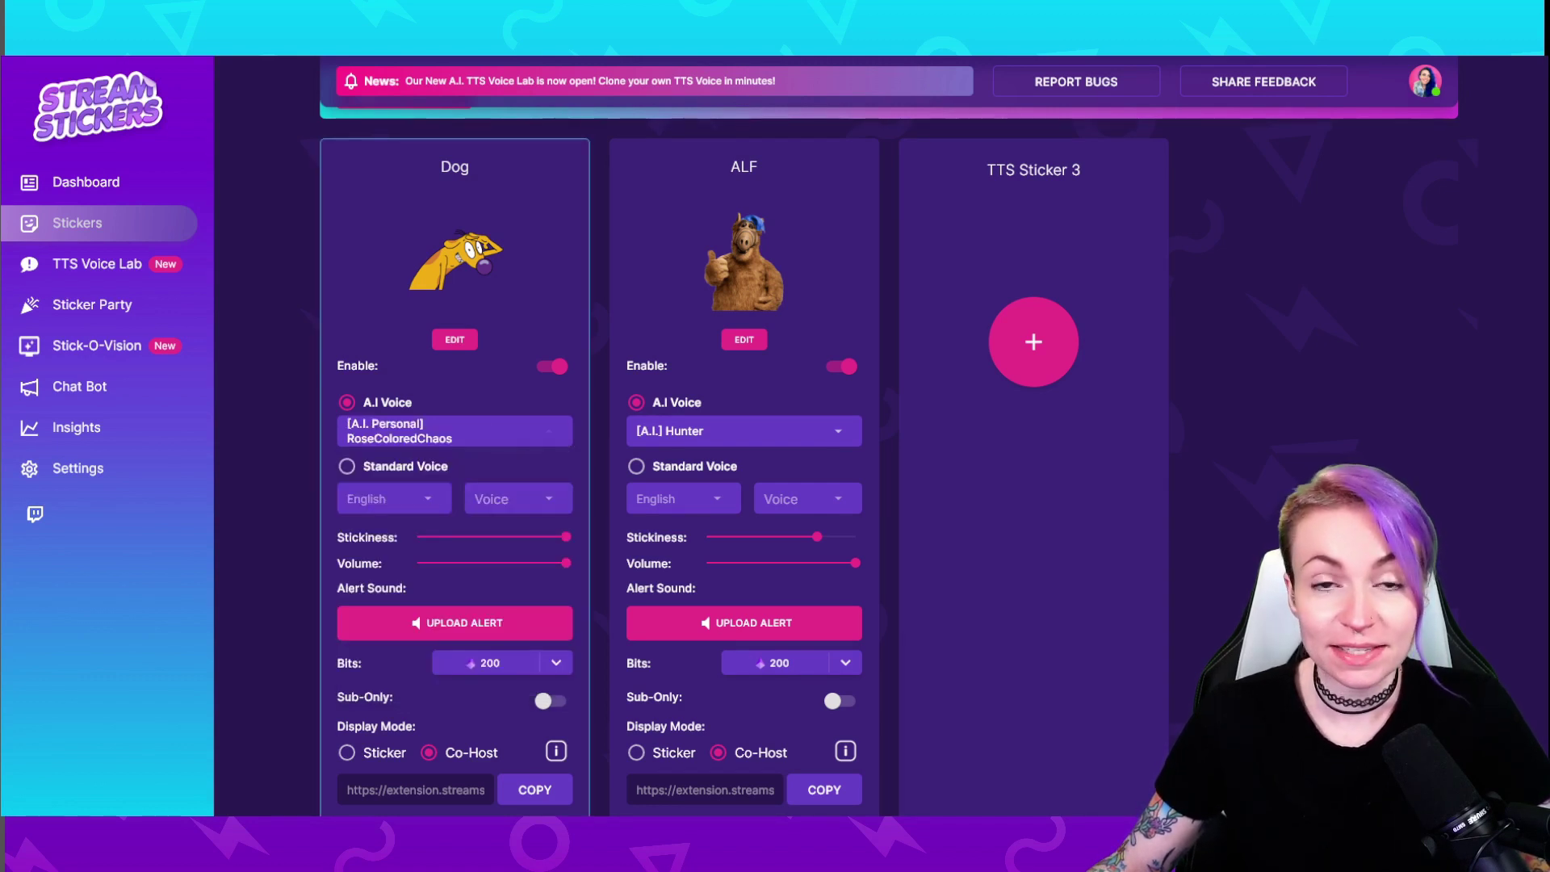
{"action": "scroll", "coordinate": [888, 444], "scroll_direction": "down", "scroll_amount": 2}
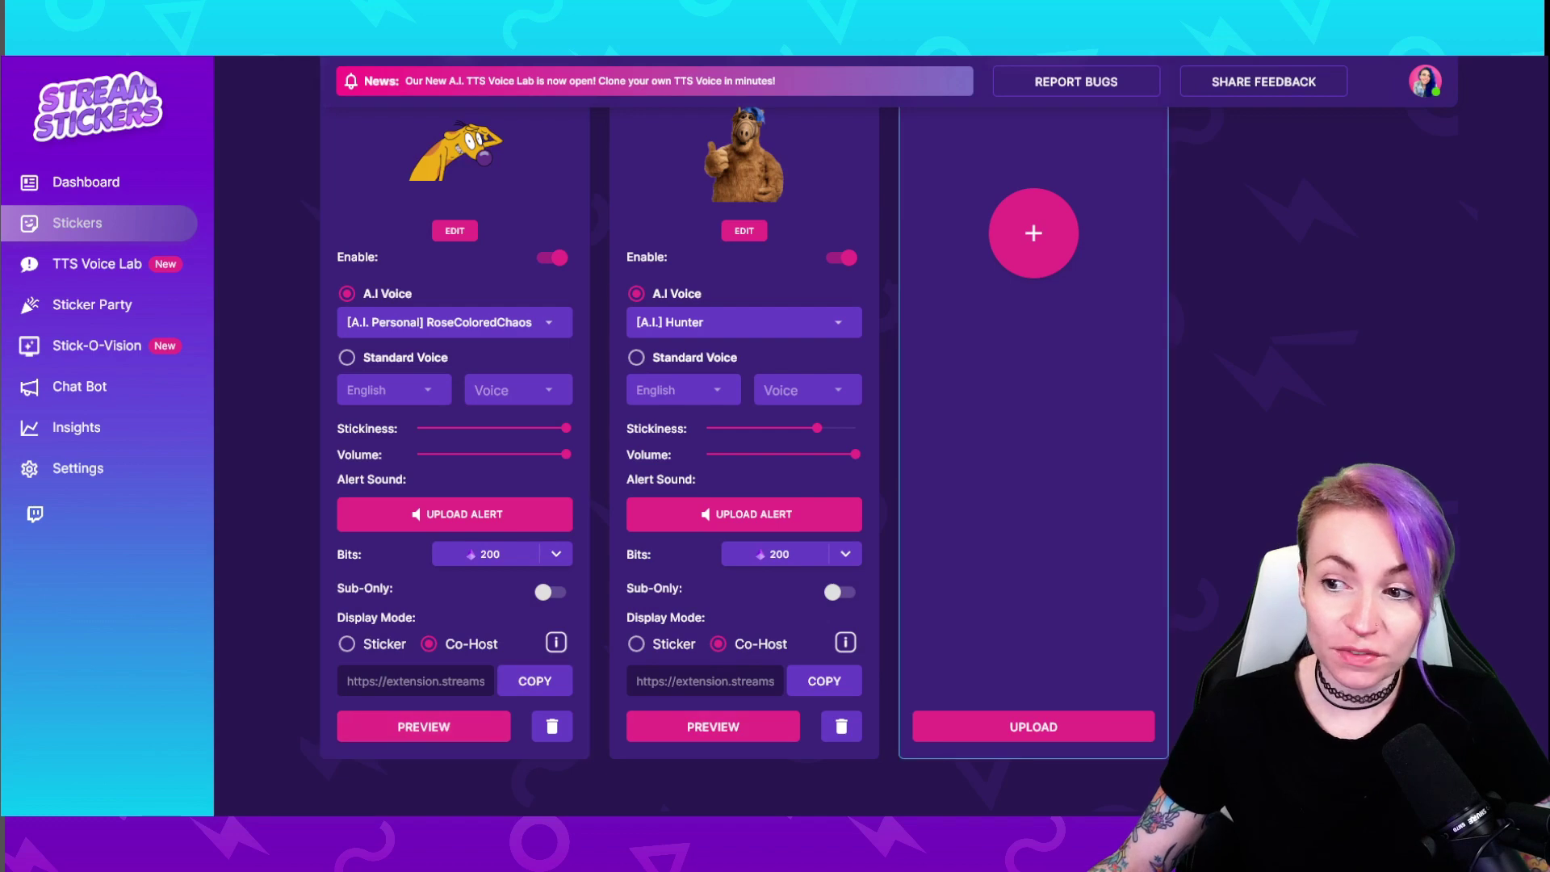
Keep RoseColoredChaos as the new tube-man sticker's voice and preview it speaking
{"action": "scroll", "coordinate": [888, 436], "scroll_direction": "up", "scroll_amount": 2}
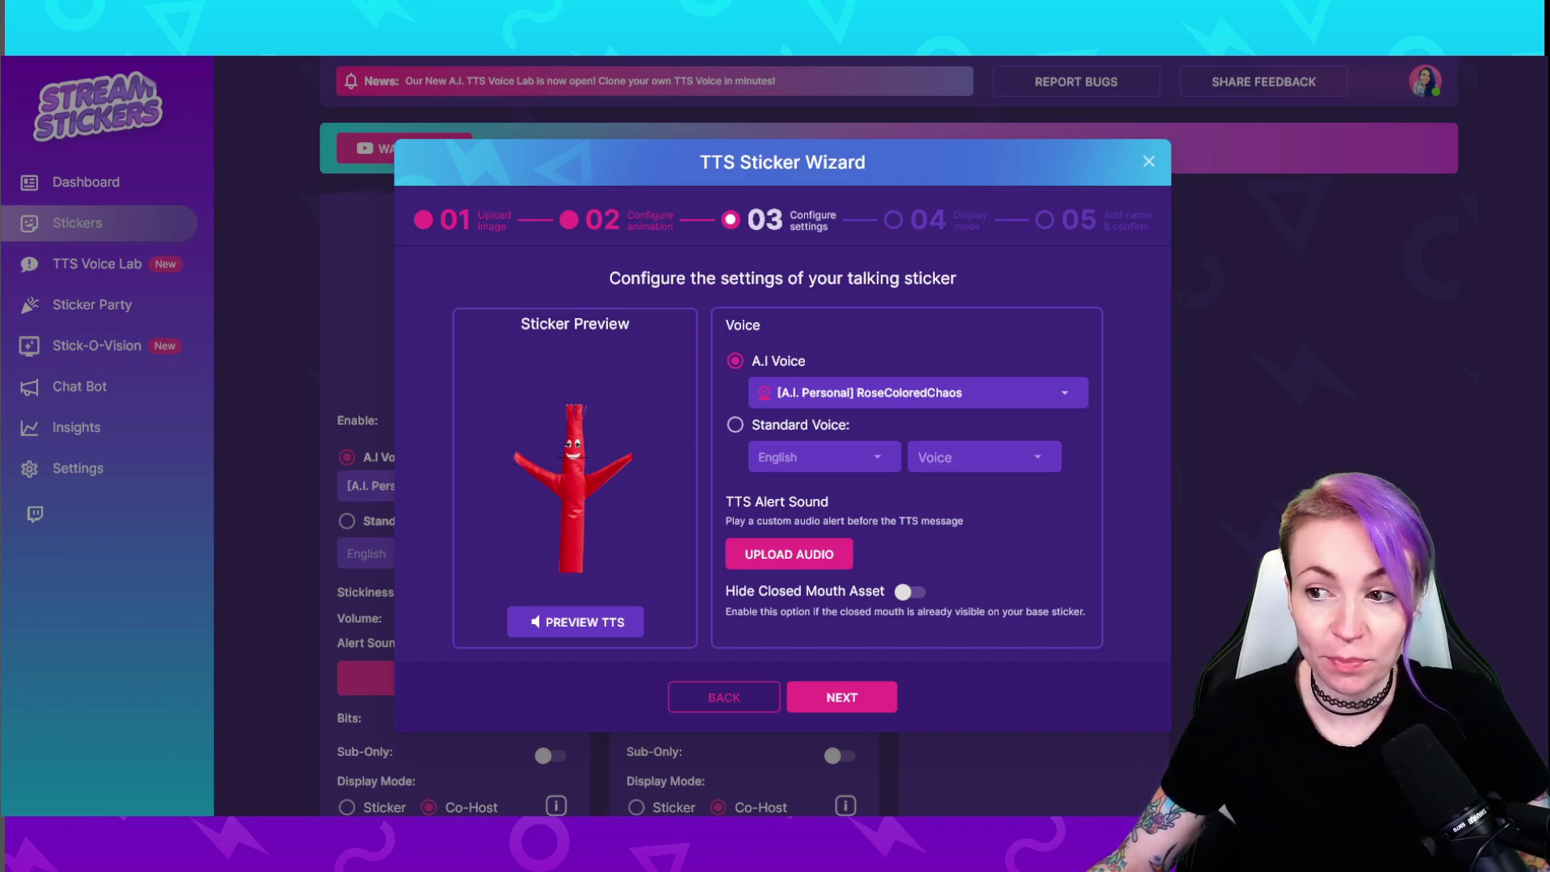
{"action": "left_click", "coordinate": [918, 392]}
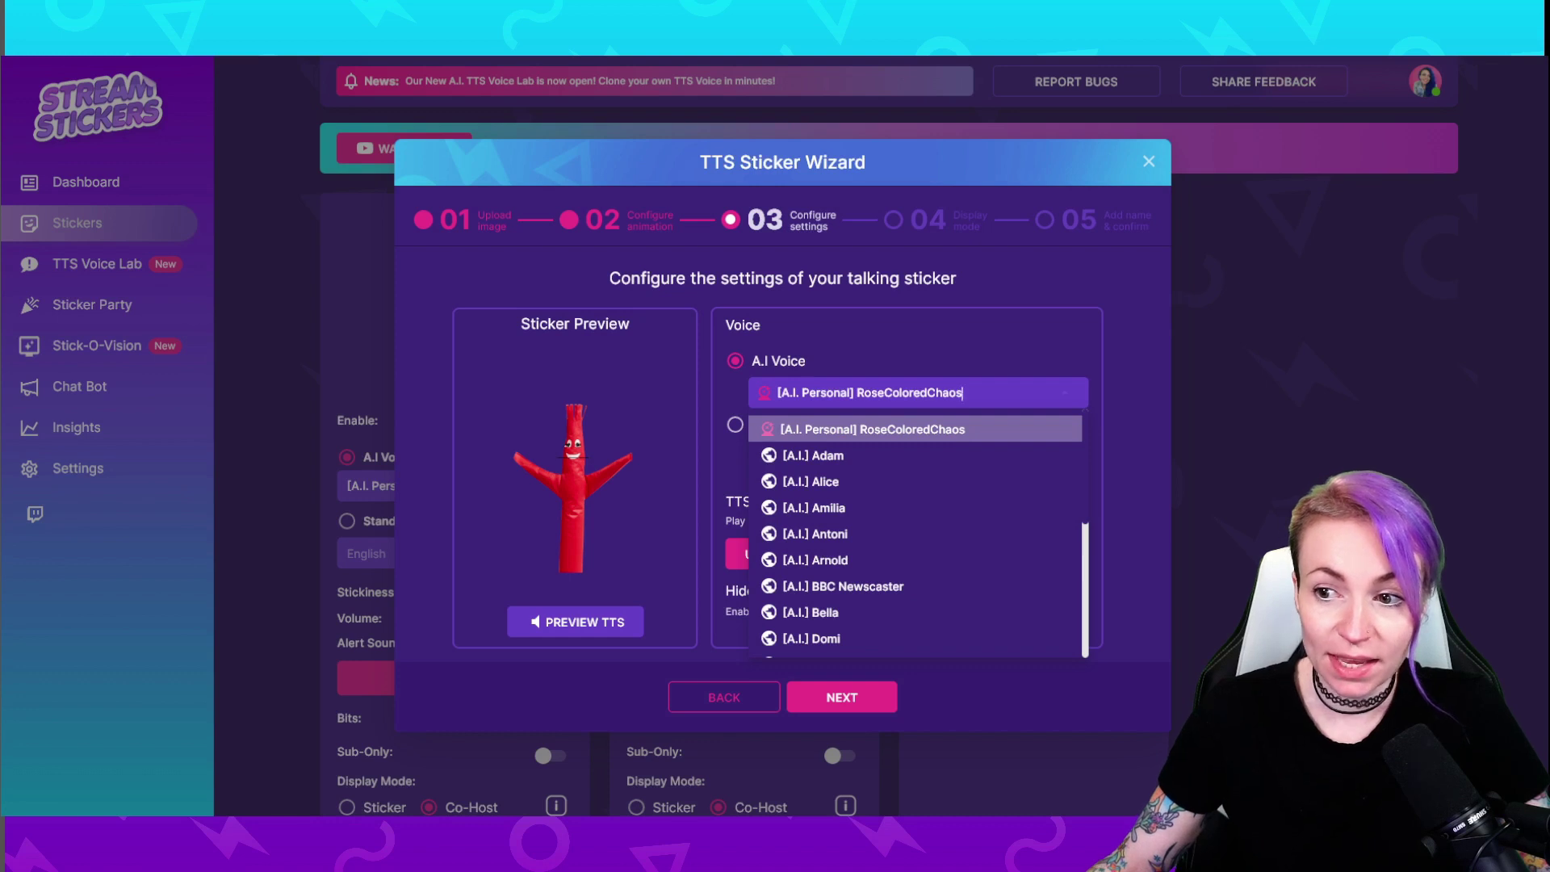
{"action": "key", "text": "Escape"}
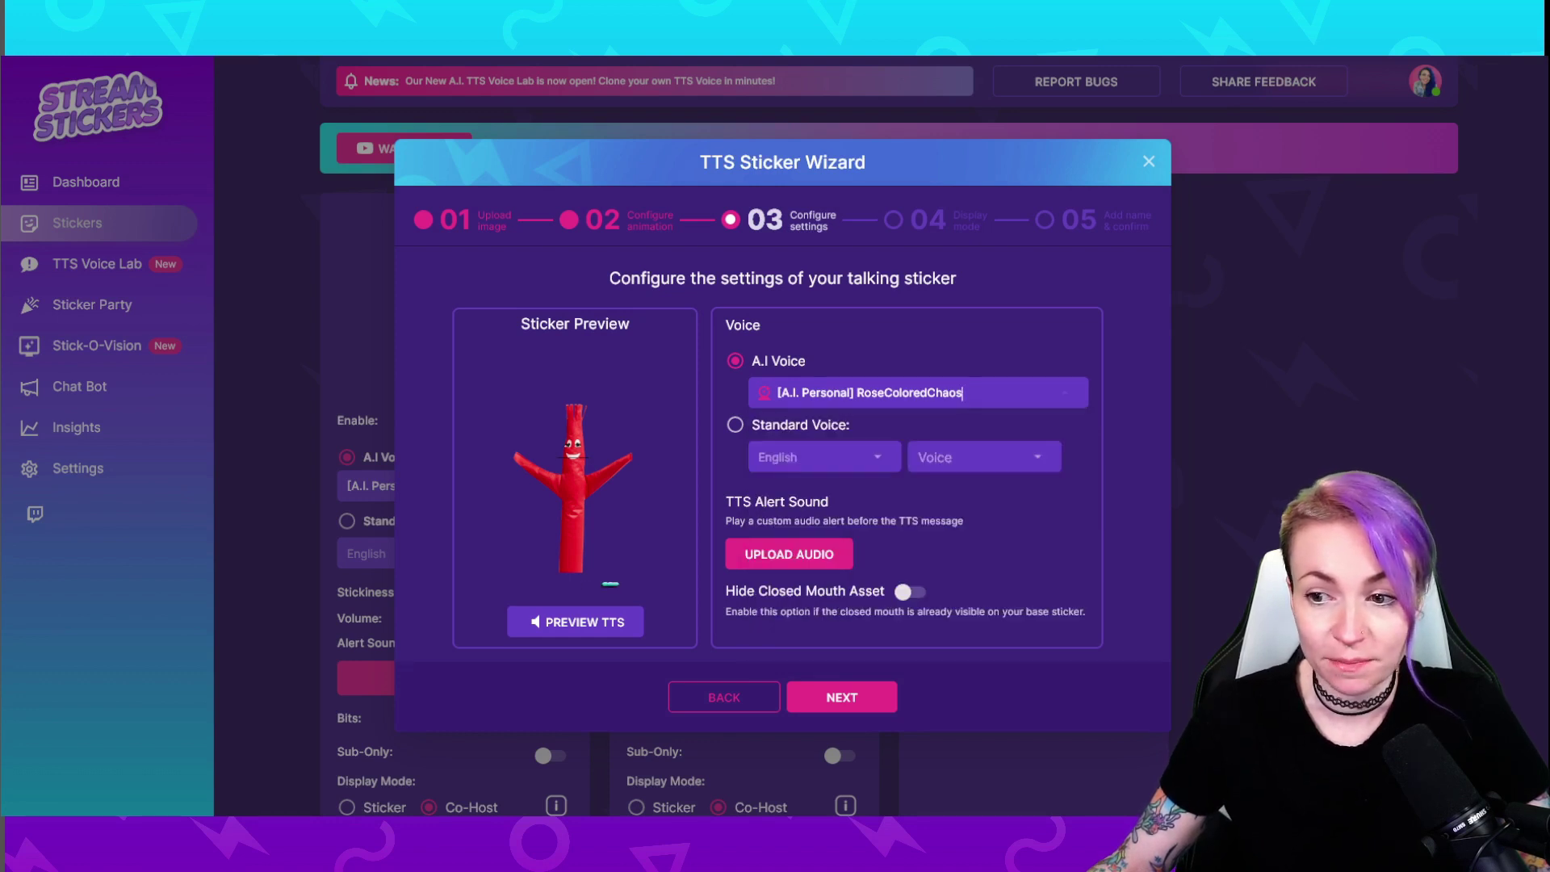
{"action": "left_click", "coordinate": [583, 621]}
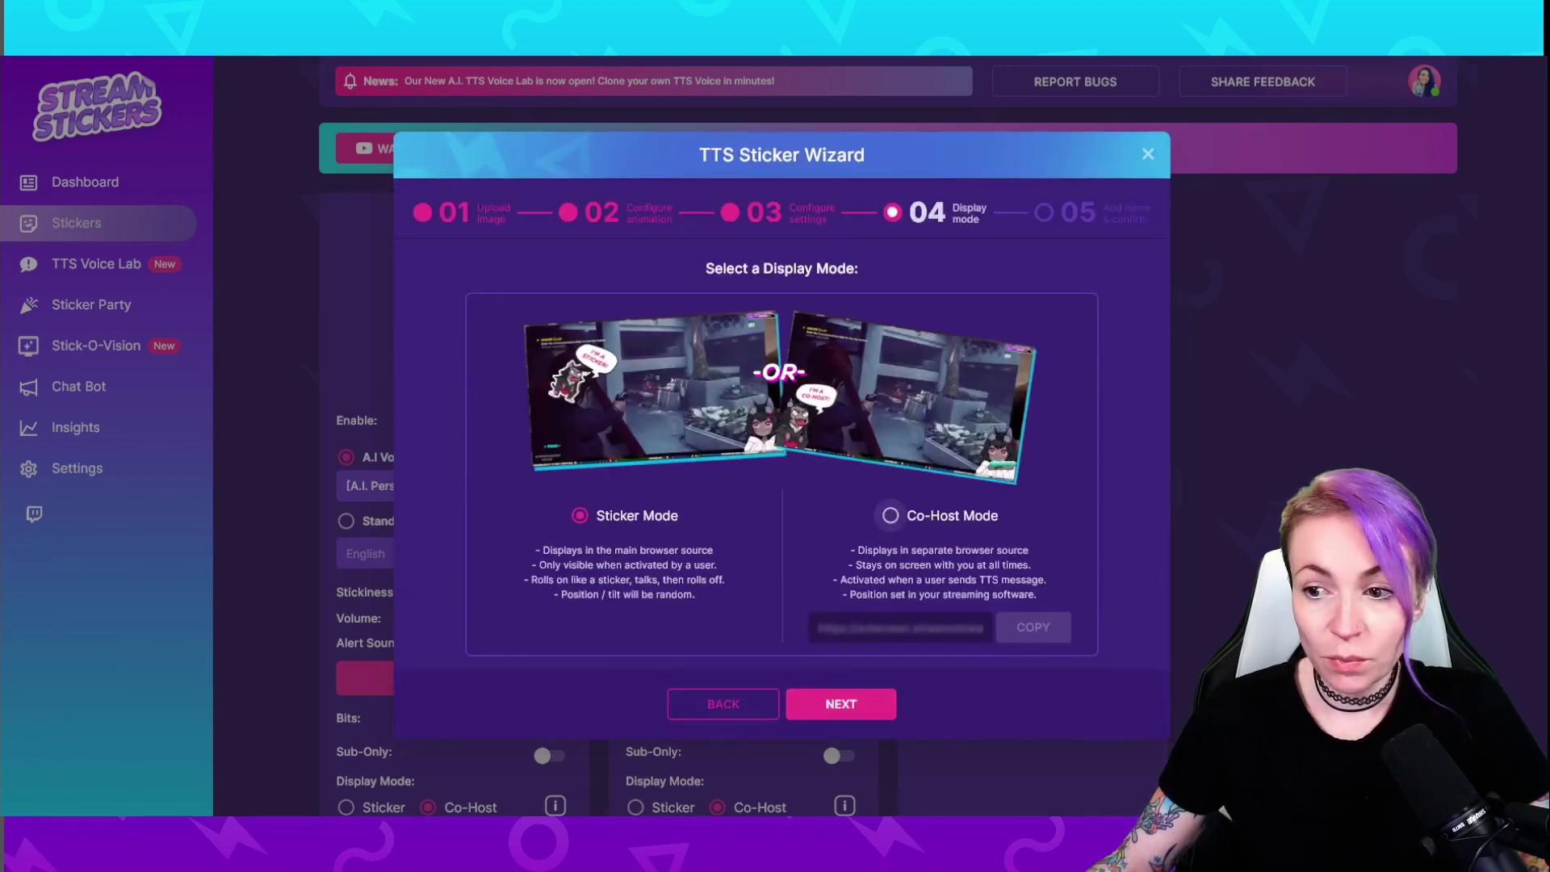
Choose Co-Host display mode, name the sticker 'Wally', and submit it
{"action": "left_click", "coordinate": [891, 515]}
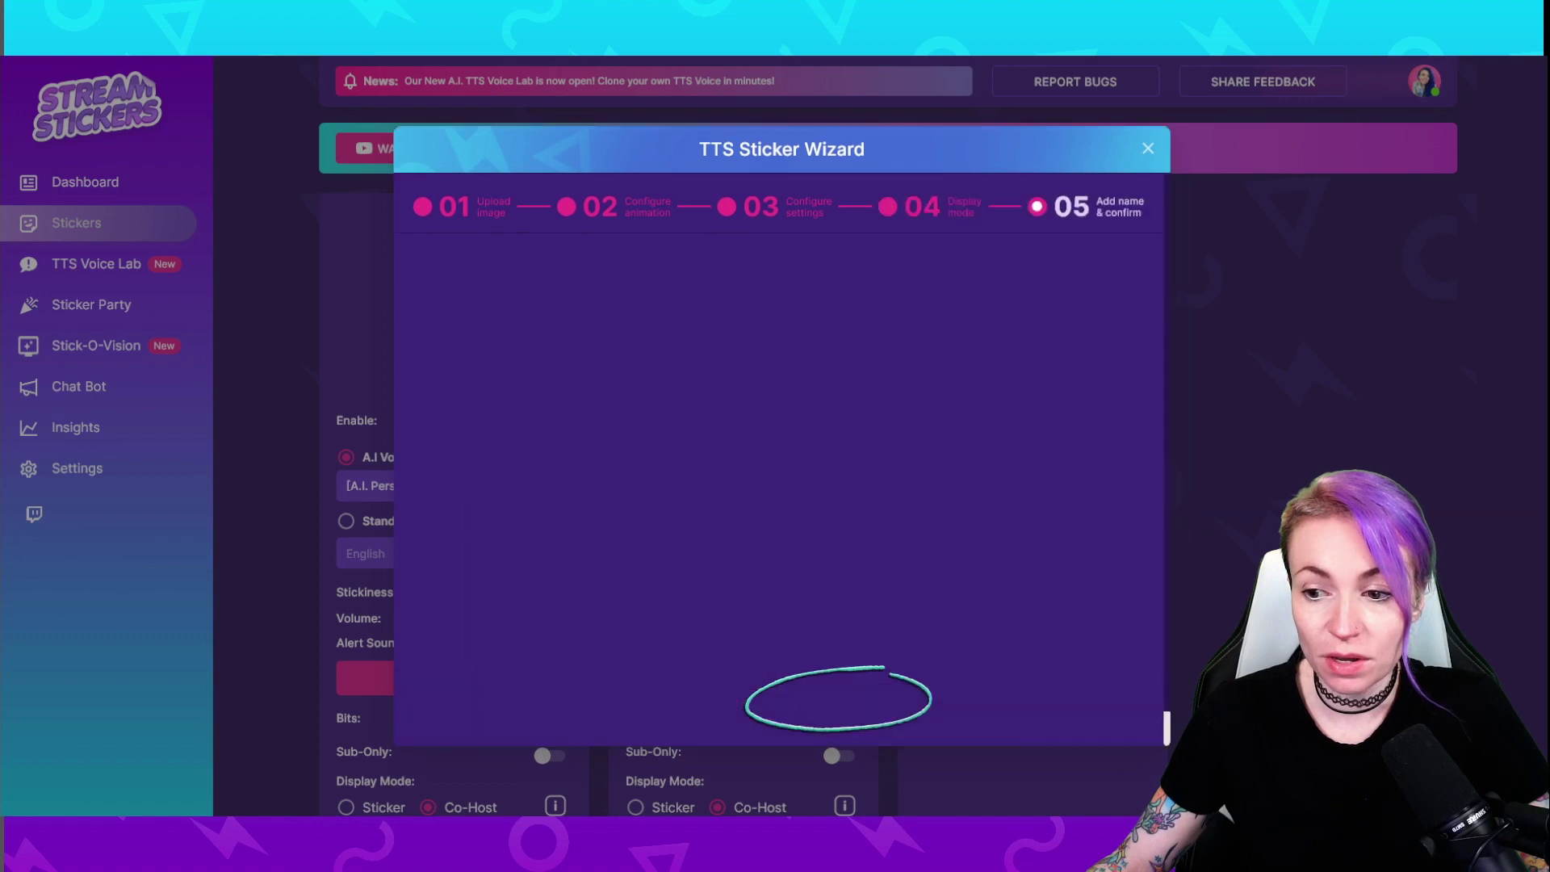
{"action": "type", "text": "Wally"}
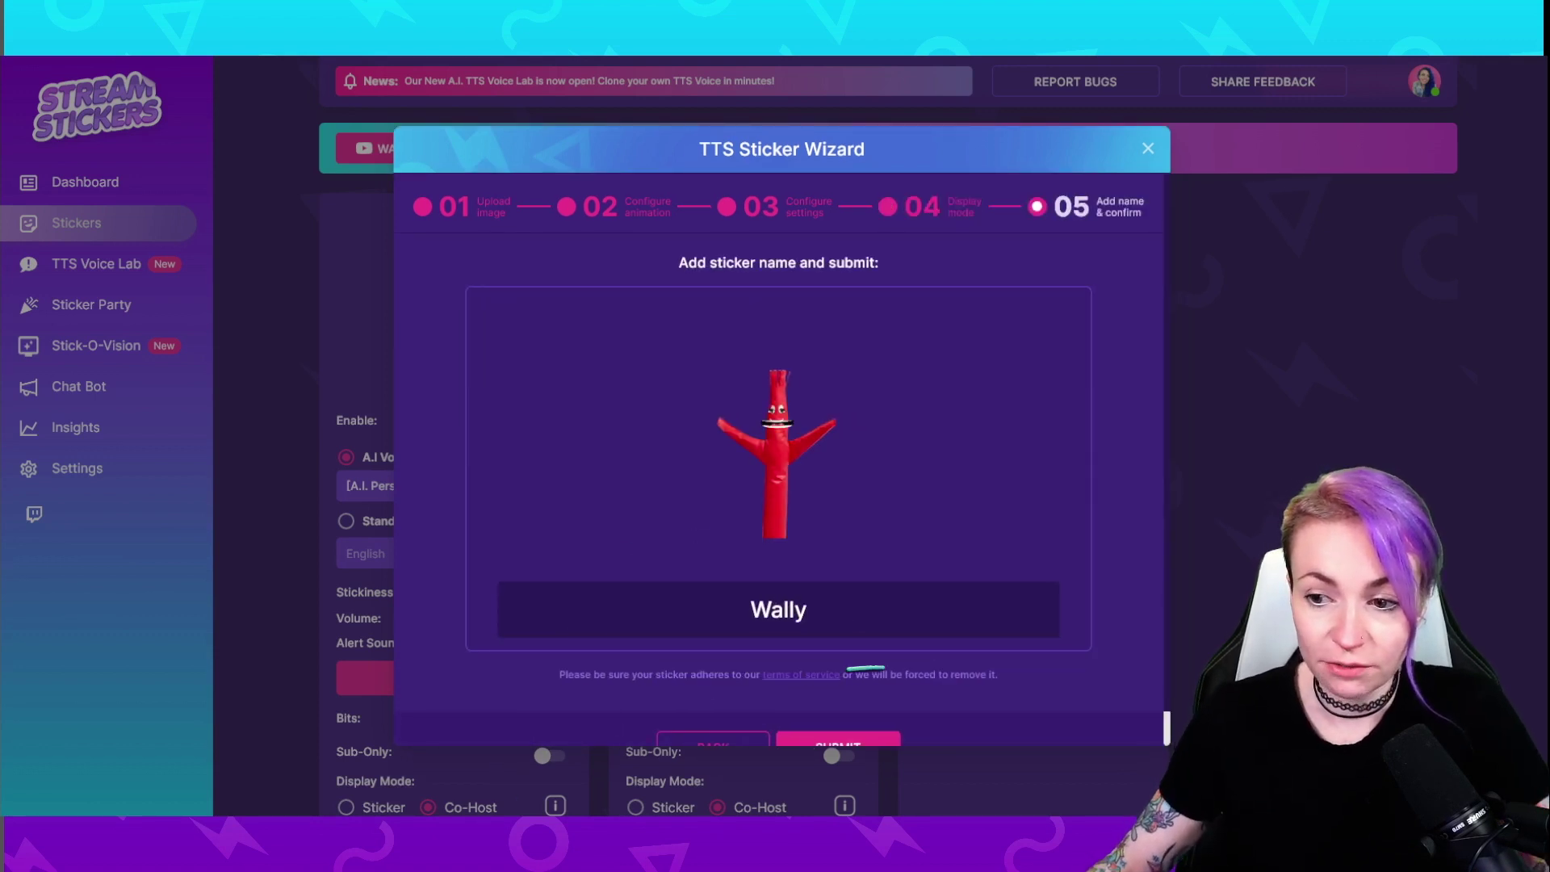
{"action": "key", "text": "Return"}
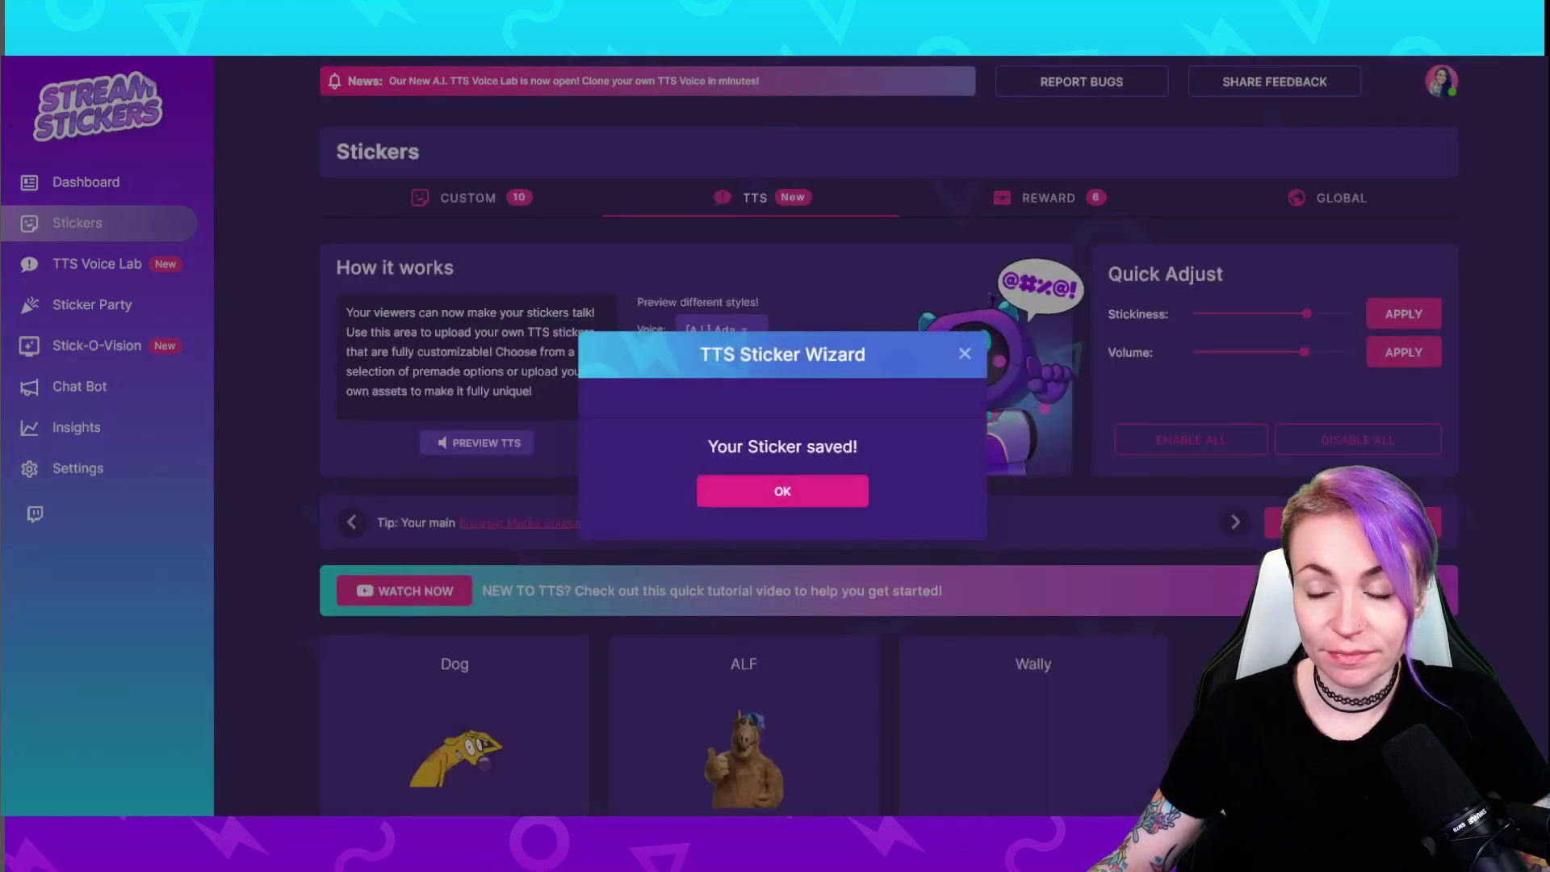
Dismiss the saved confirmation, then set Wally's cost to 200 bits and make it sub-only
{"action": "key", "text": "Return"}
{"action": "scroll", "coordinate": [888, 436], "scroll_direction": "down", "scroll_amount": 7}
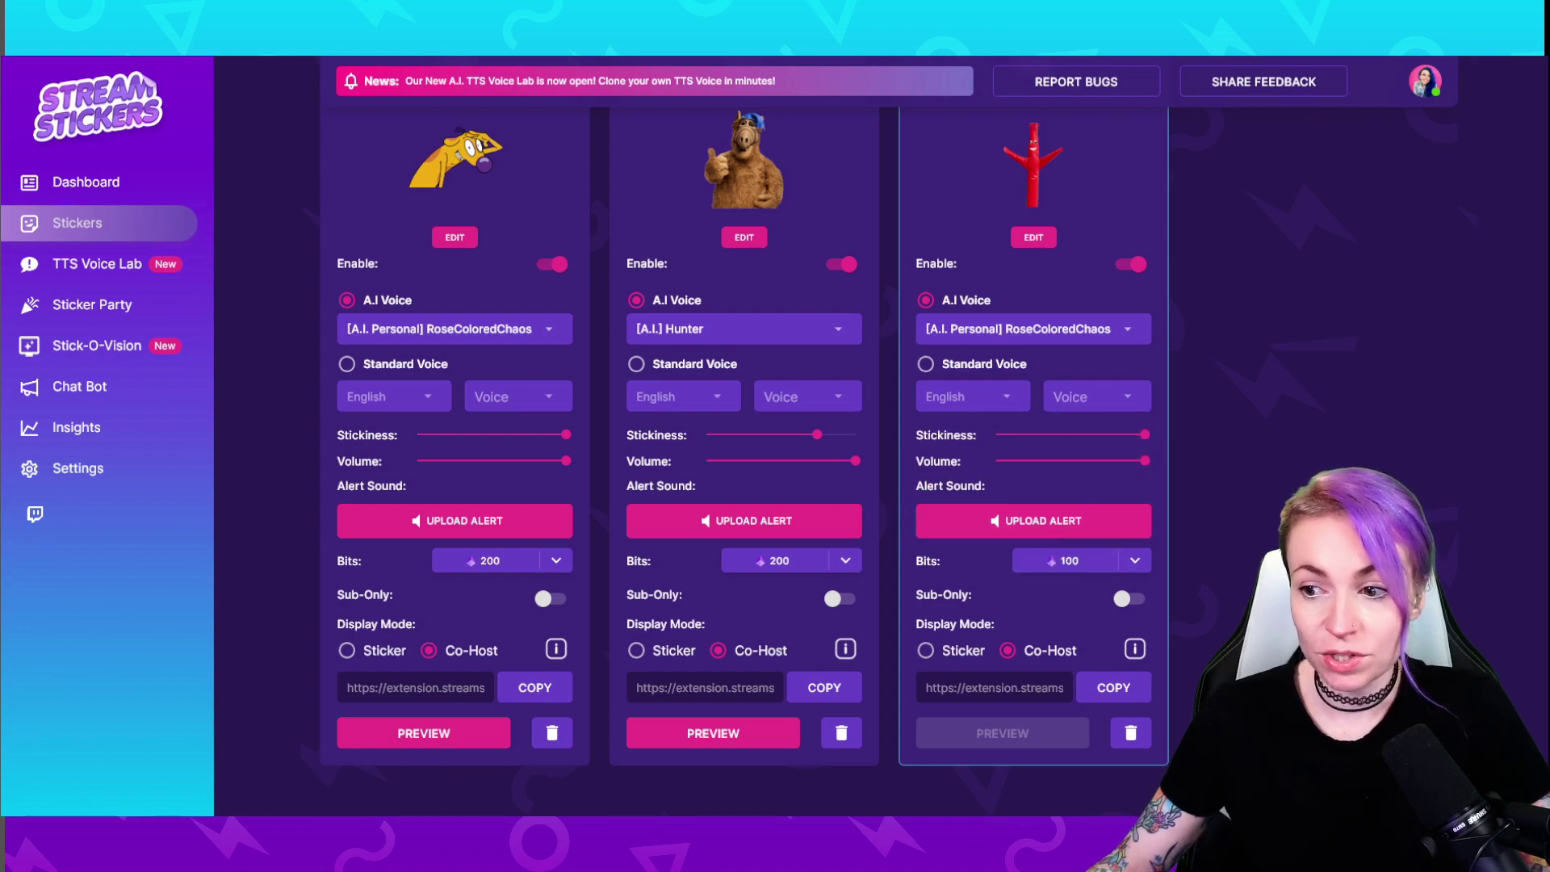
{"action": "left_click", "coordinate": [1081, 560]}
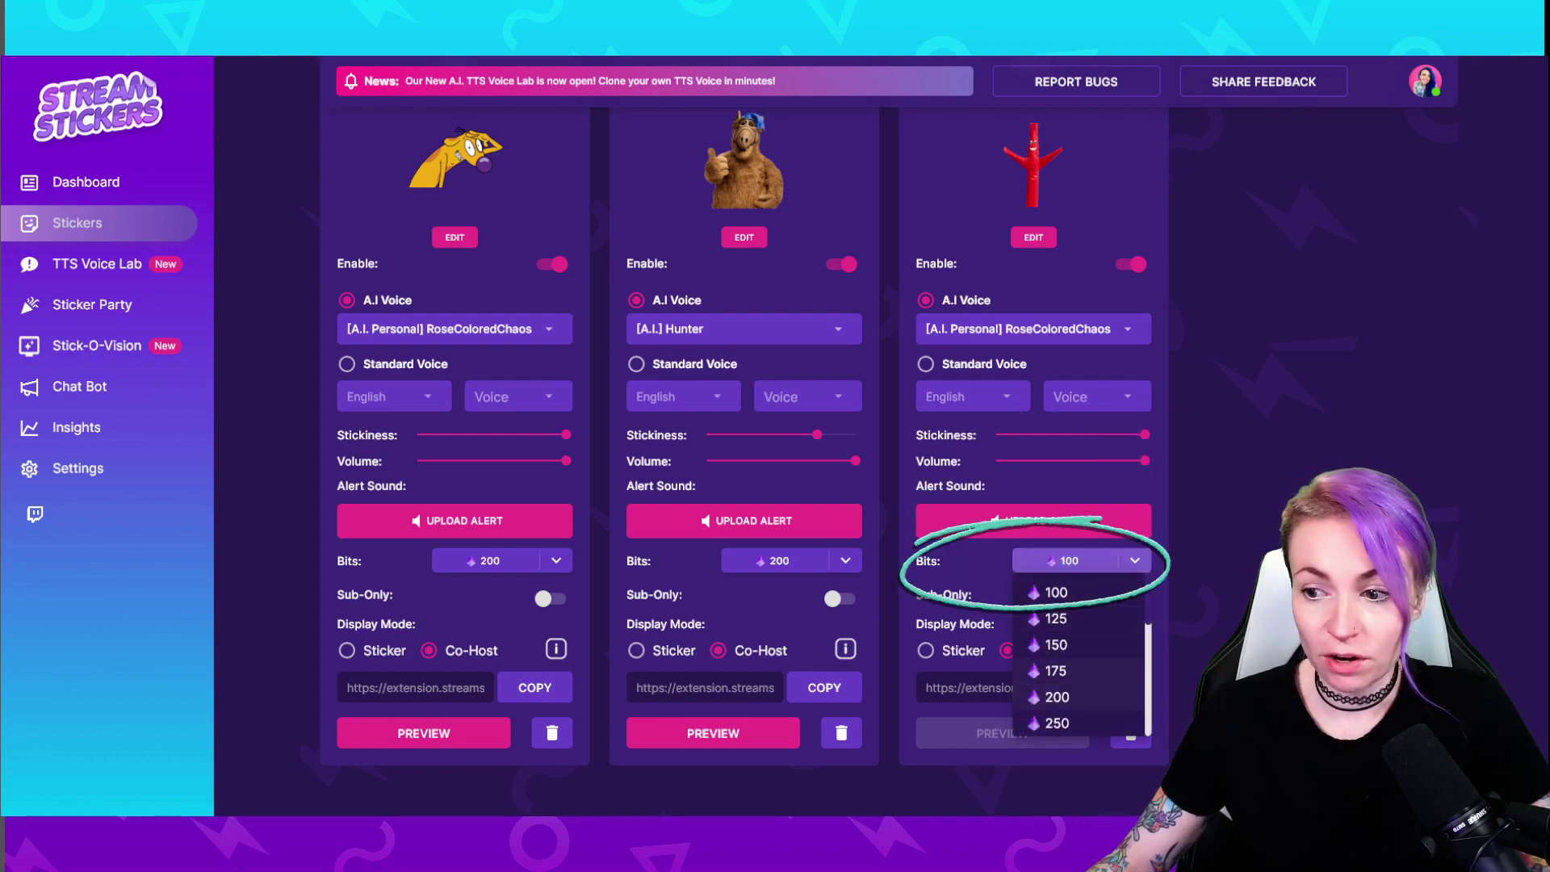
{"action": "left_click", "coordinate": [1057, 696]}
{"action": "left_click", "coordinate": [1134, 598]}
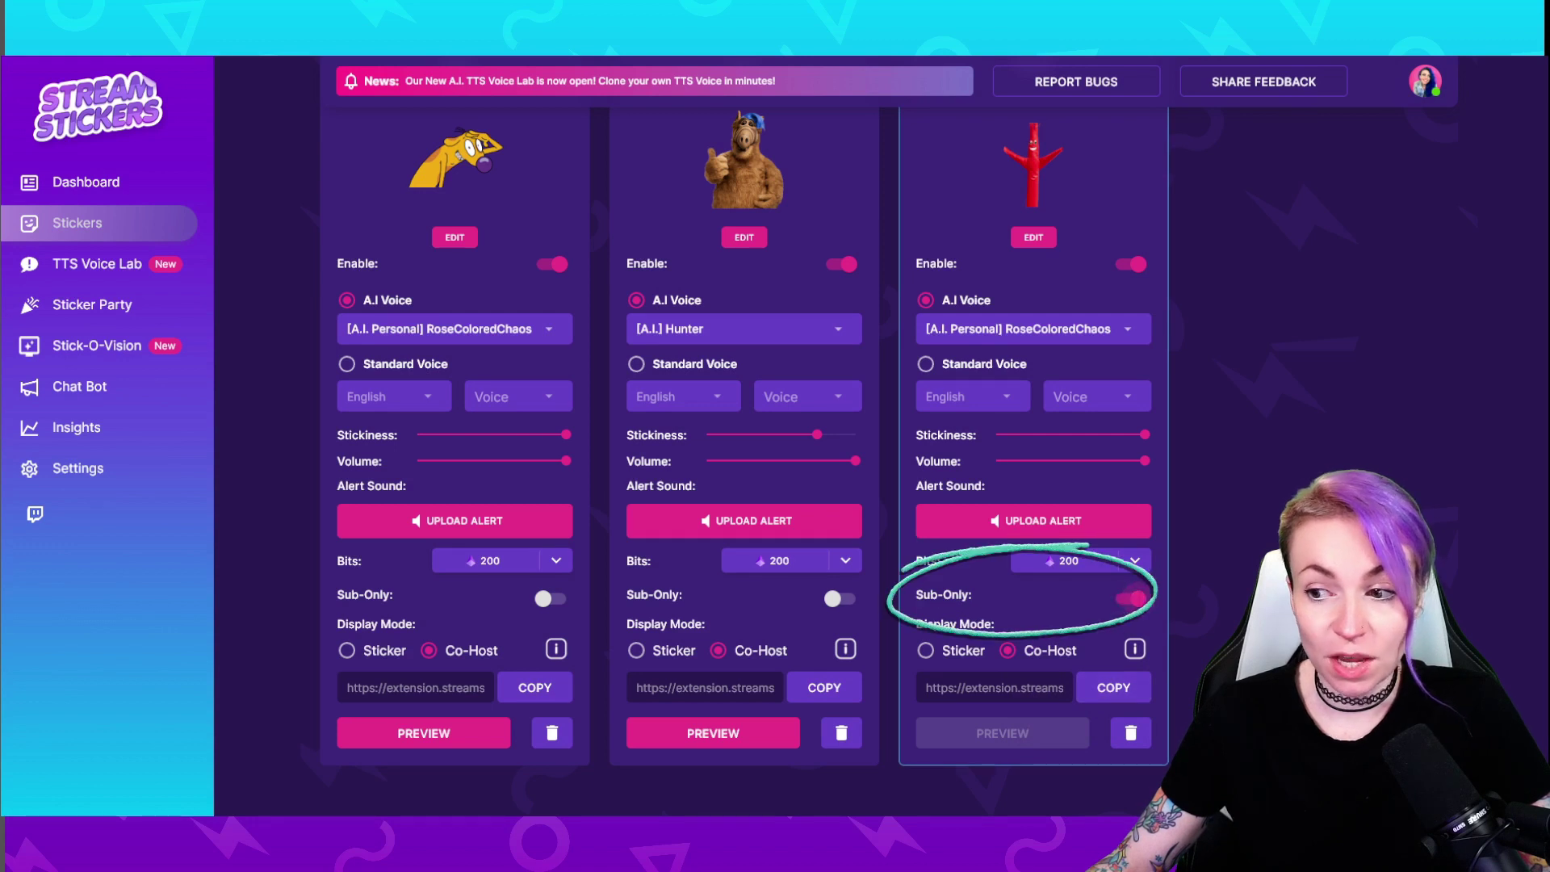